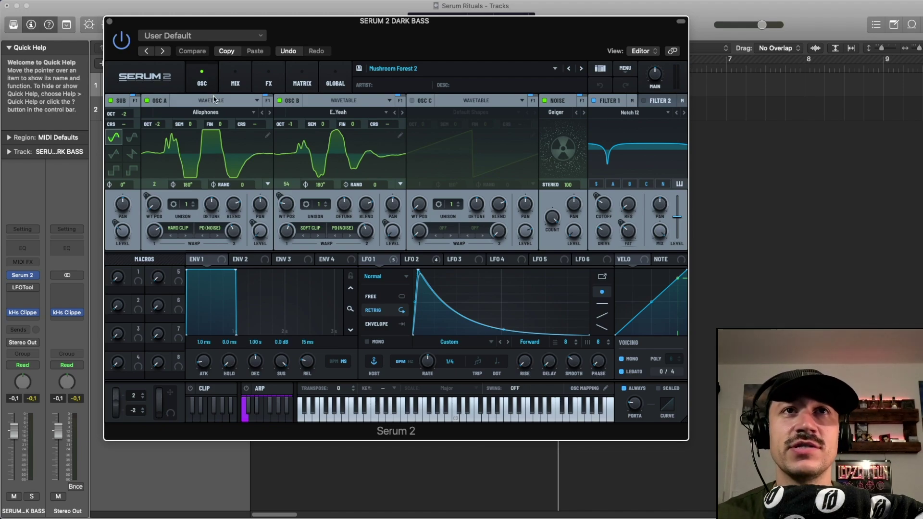
# Play the bass and drum loop, solo the SERUM 2 DARK BASS track and stop playback
pyautogui.press('v')
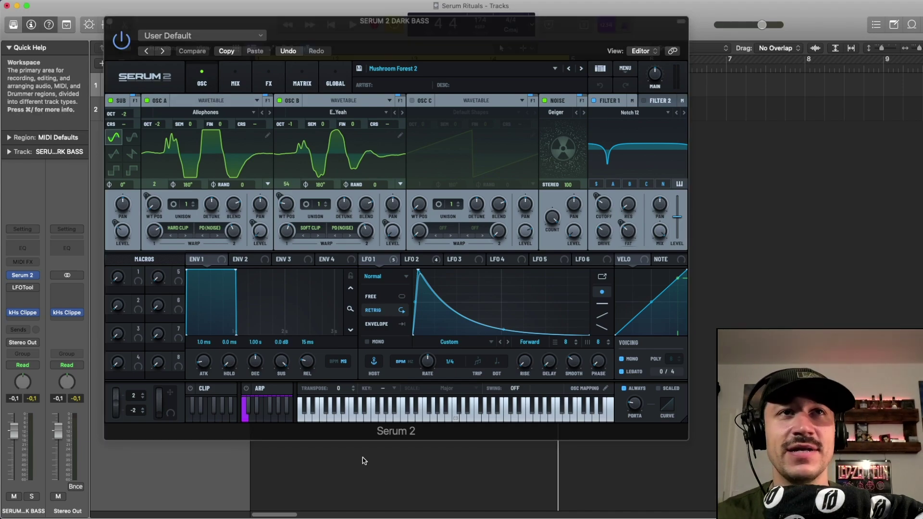
pyautogui.press('space')
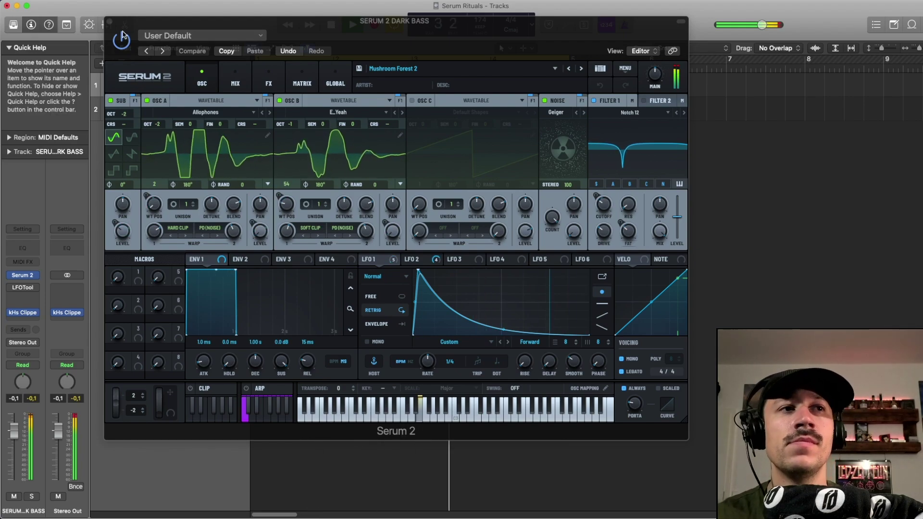
pyautogui.click(110, 25)
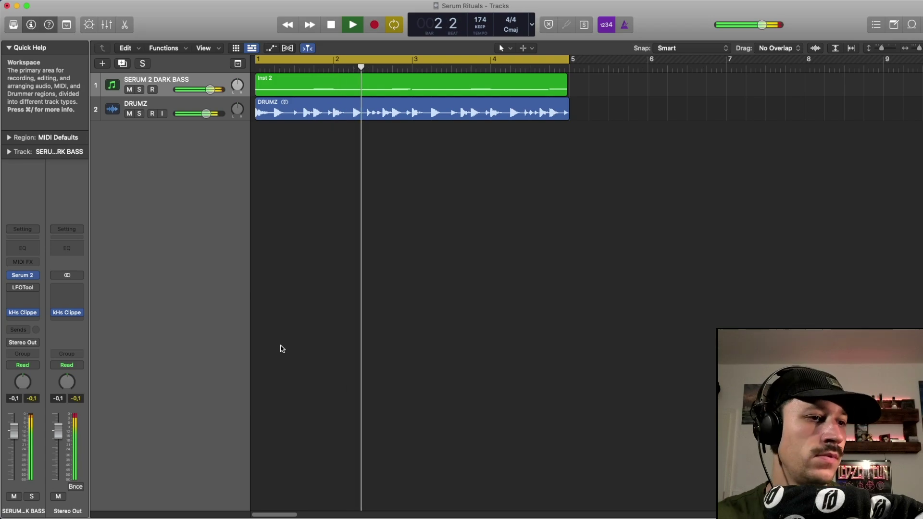
pyautogui.click(22, 275)
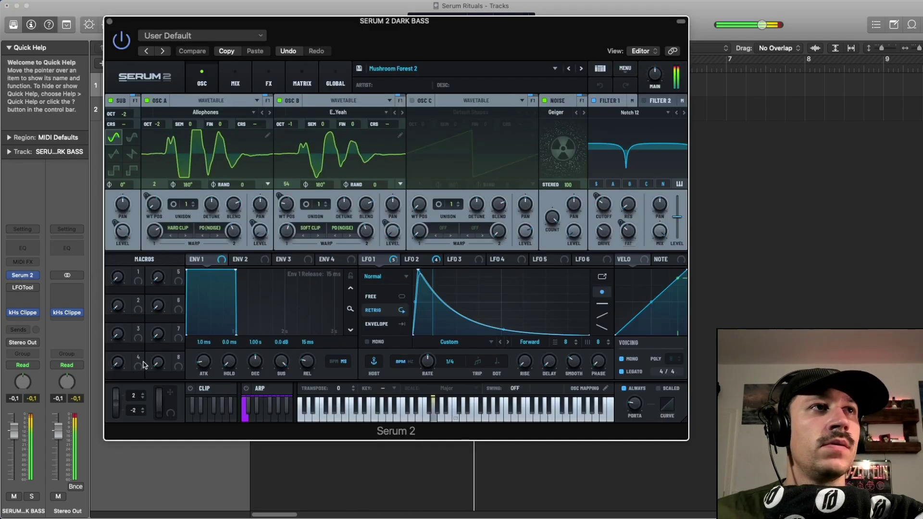
pyautogui.click(31, 498)
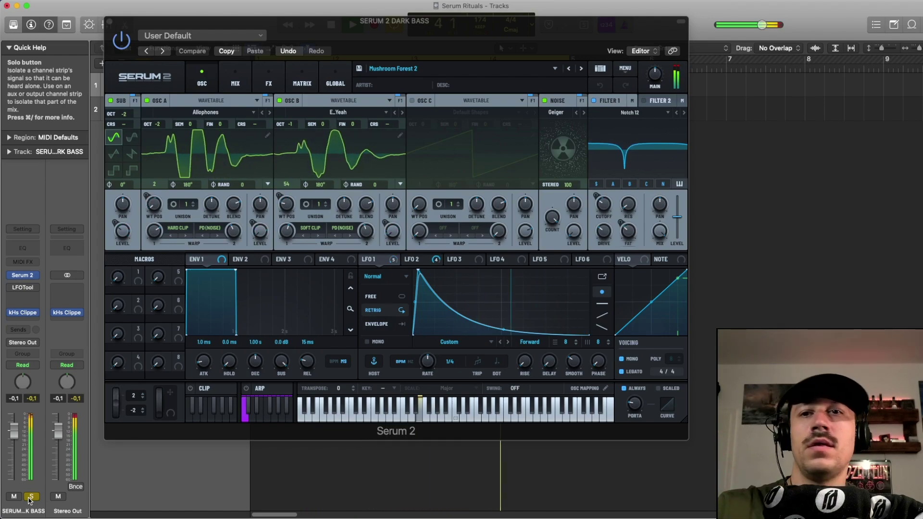
pyautogui.press('space')
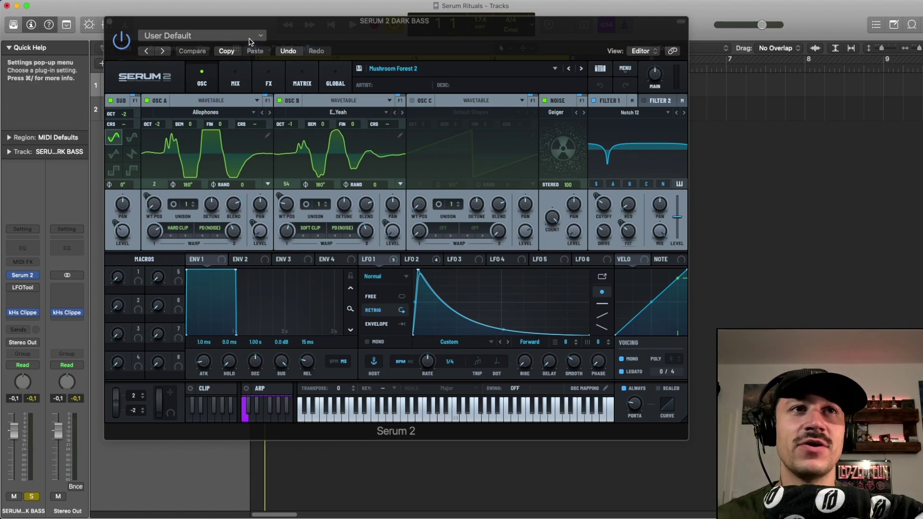
# Bypass every effect in the Main effects chain: Reverb, Splitter L/H, Equalizer, Filter, Hyper/Dimension, Convolve, Delay and Bode
pyautogui.click(273, 72)
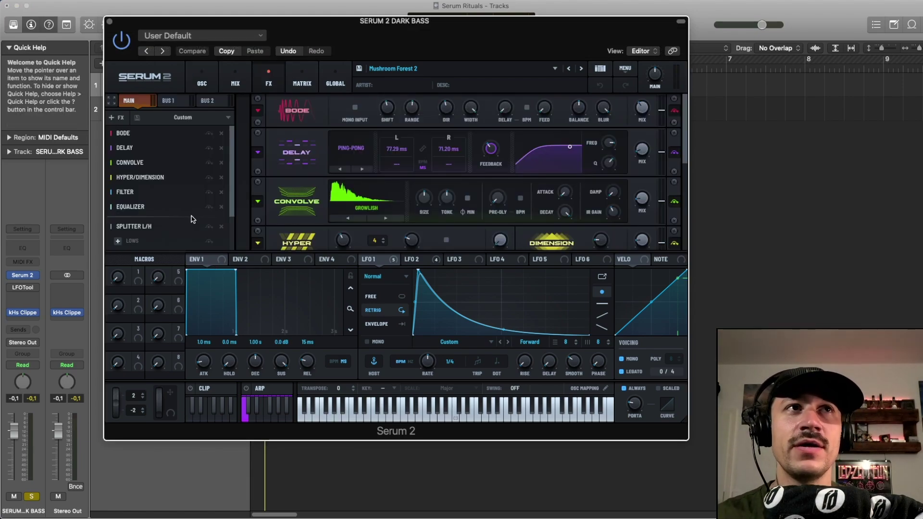
pyautogui.scroll(-3, 202, 226)
pyautogui.click(208, 244)
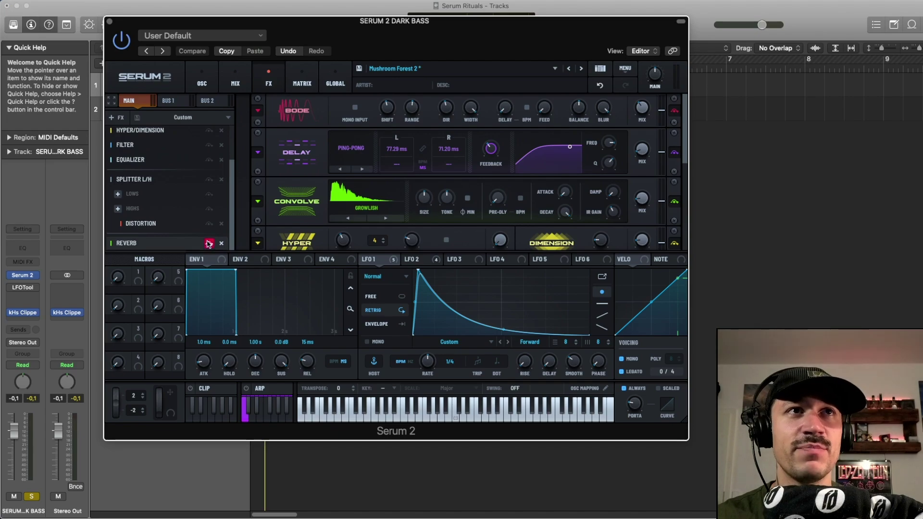
pyautogui.scroll(2, 207, 181)
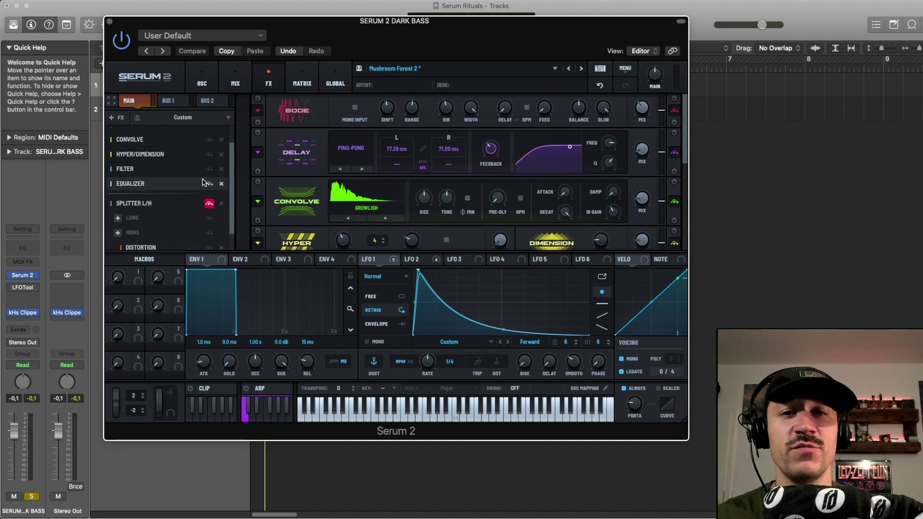
pyautogui.click(209, 184)
pyautogui.click(209, 170)
pyautogui.click(209, 154)
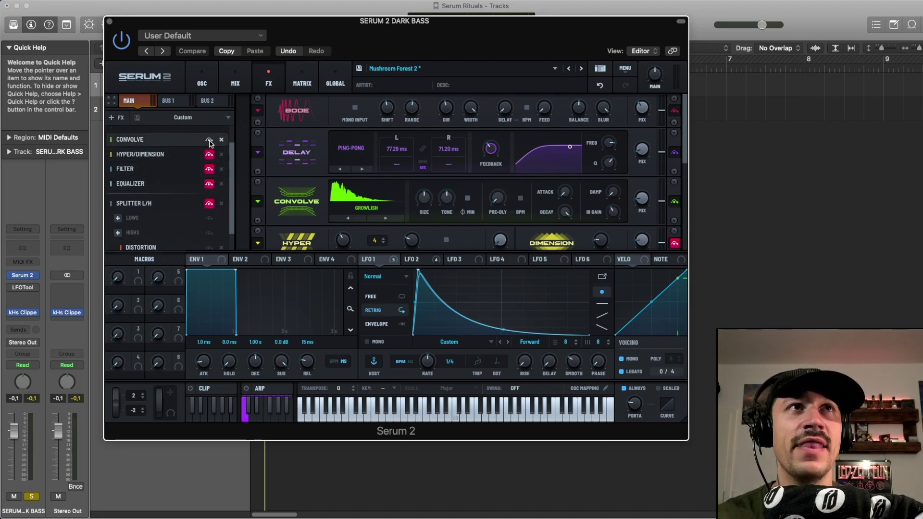
pyautogui.click(209, 139)
pyautogui.scroll(2, 209, 145)
pyautogui.click(209, 148)
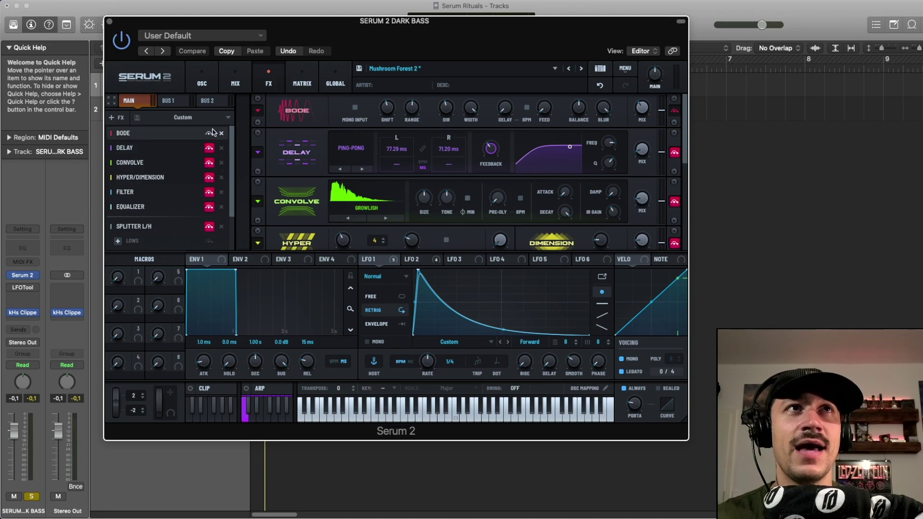
pyautogui.click(209, 133)
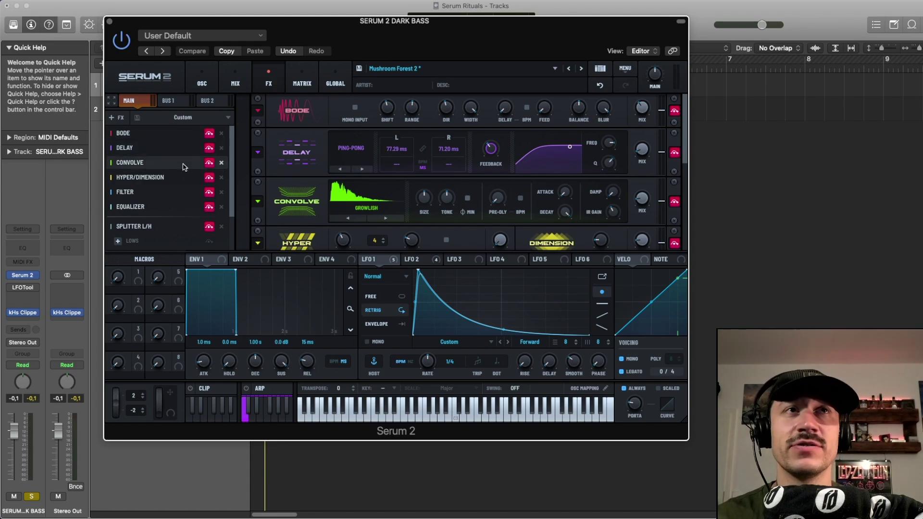
# Switch off the Sub oscillator, the Noise oscillator and Filter 1
pyautogui.click(231, 79)
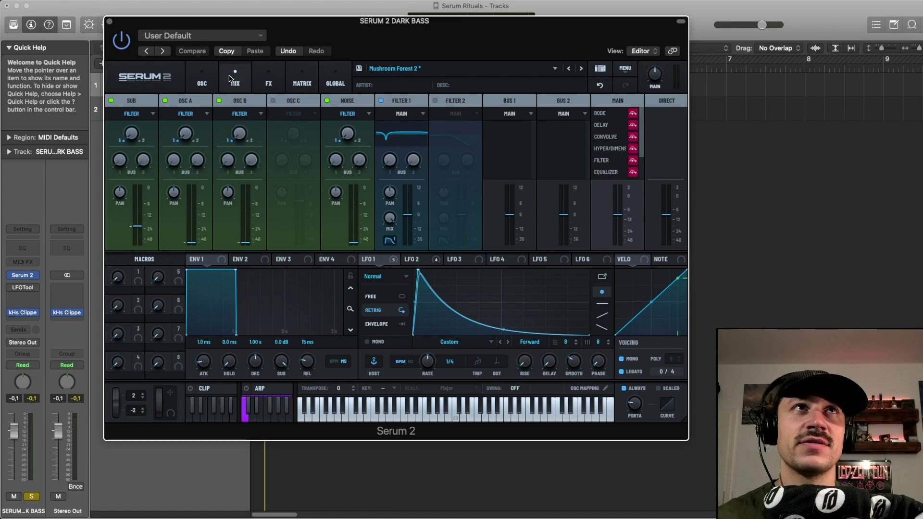
pyautogui.click(192, 84)
pyautogui.click(111, 100)
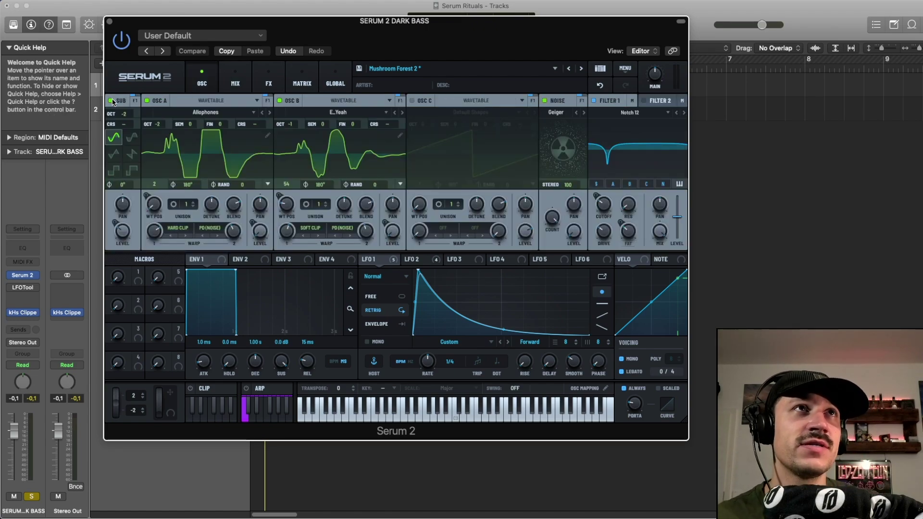
pyautogui.click(551, 100)
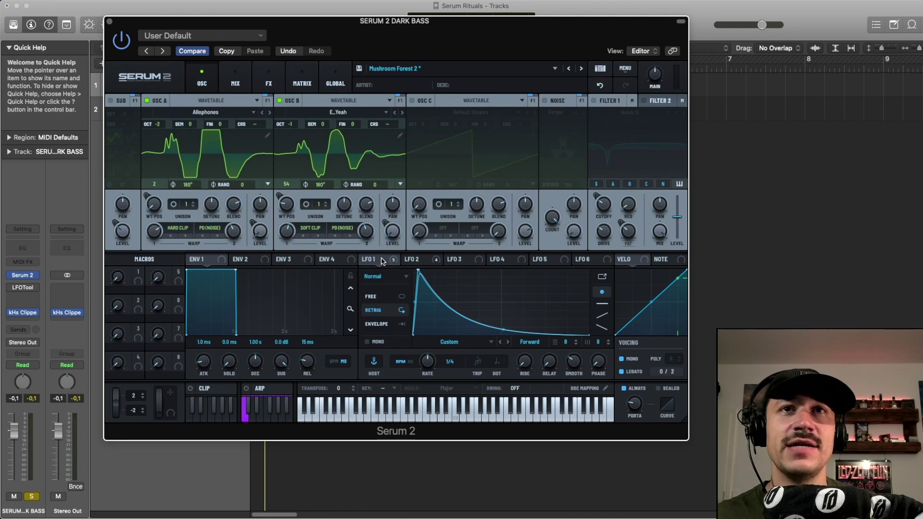
# Examine the LFO 1 and LFO 2 curves and which oscillator A and B controls each one modulates
pyautogui.click(417, 260)
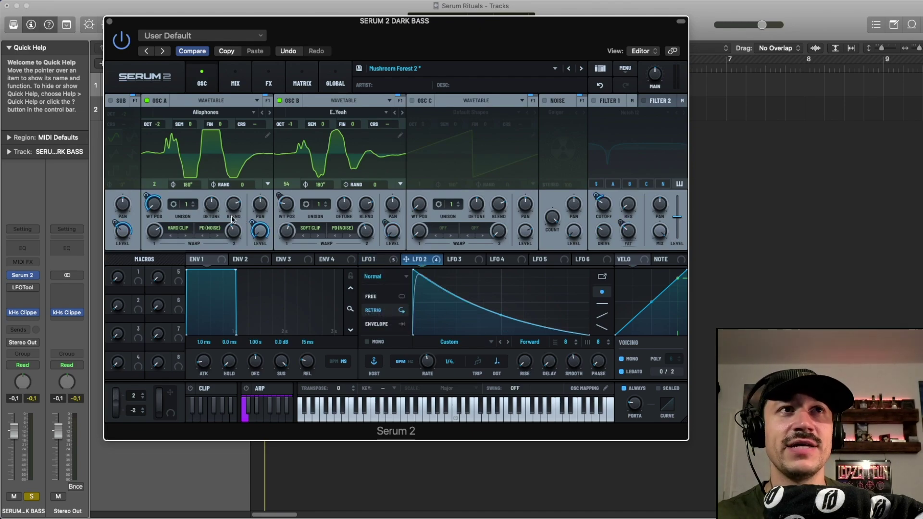
pyautogui.click(382, 259)
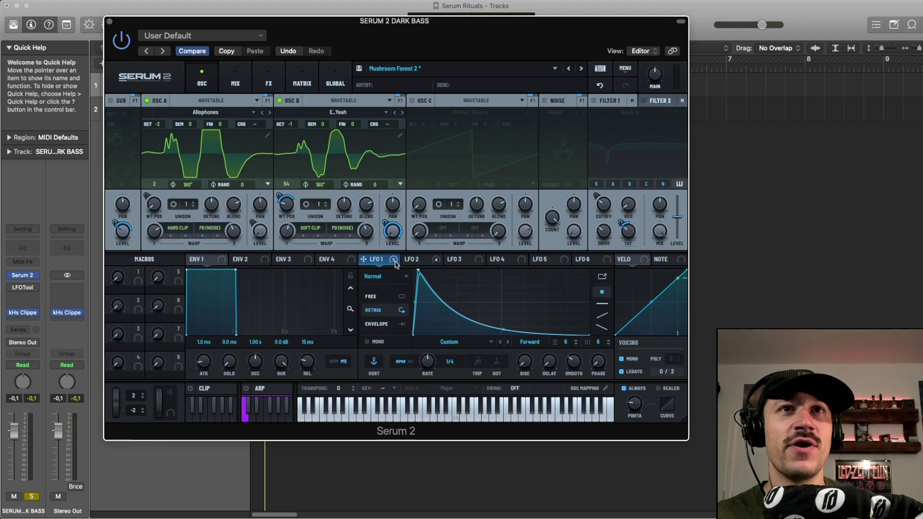
pyautogui.click(413, 261)
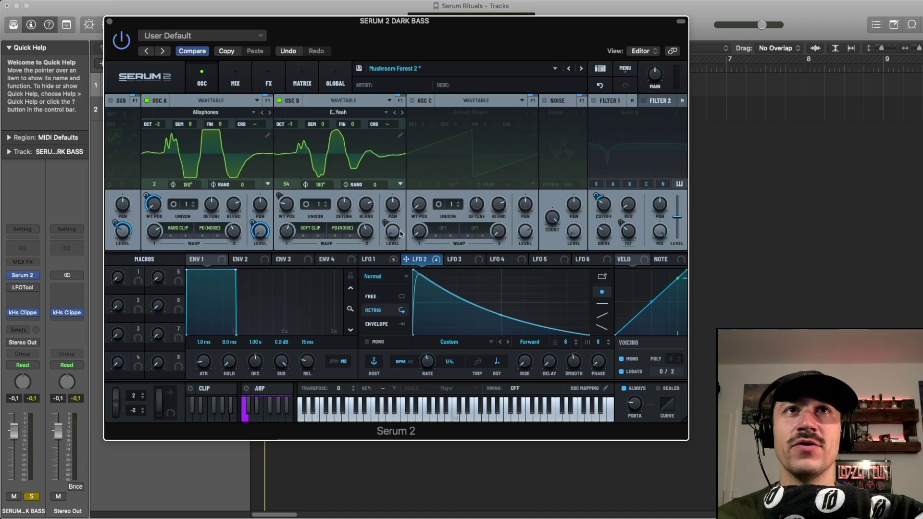
pyautogui.moveTo(395, 232)
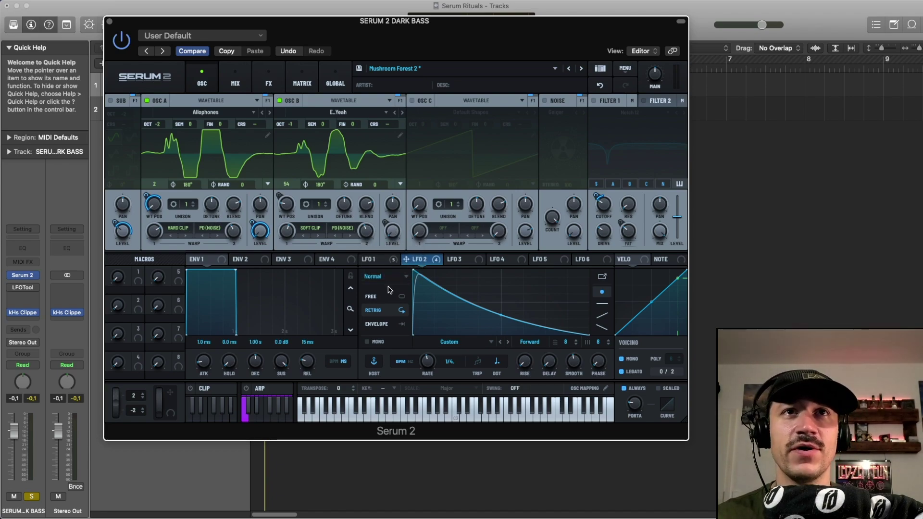
pyautogui.click(370, 261)
pyautogui.moveTo(290, 223)
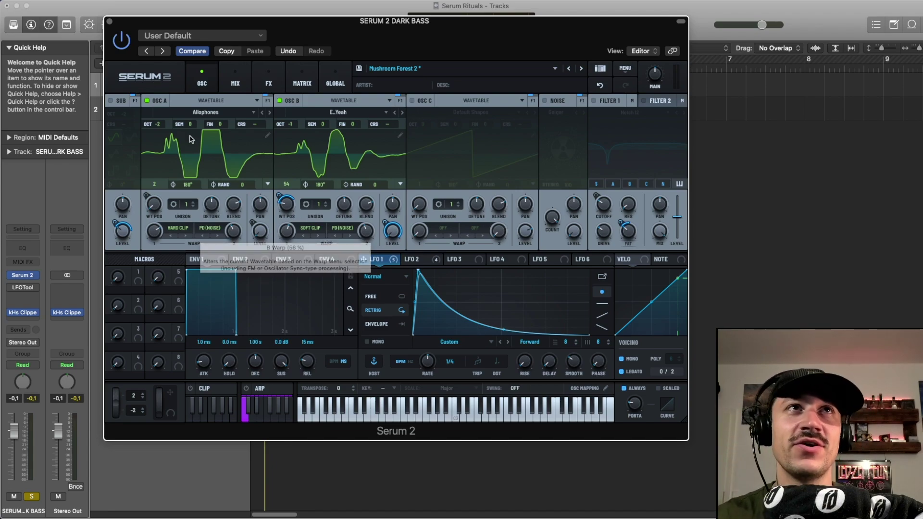
# Switch off oscillator B and play oscillator A on its own after comparing the LFO 1 and LFO 2 assignments
pyautogui.click(278, 100)
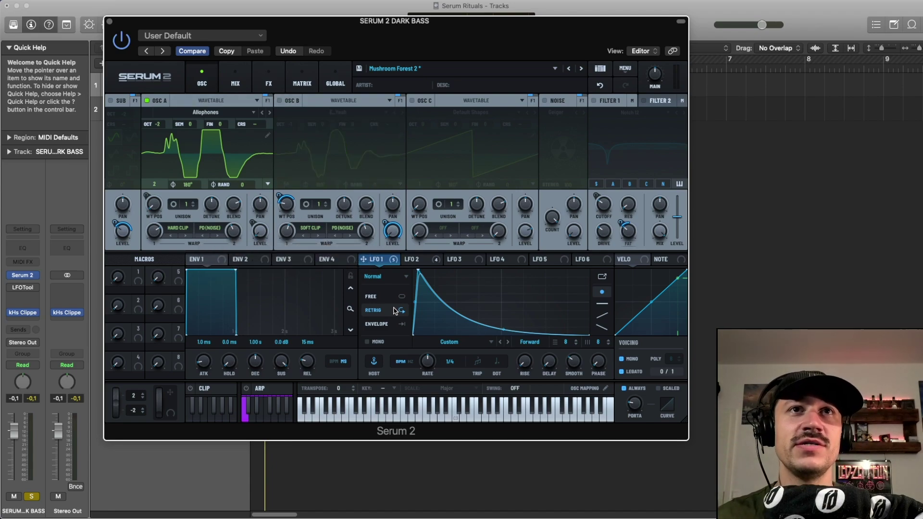
pyautogui.click(423, 260)
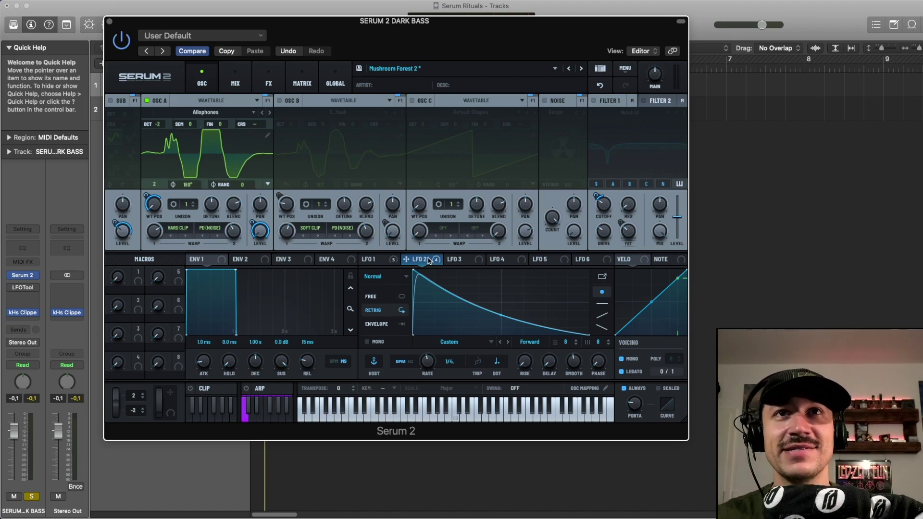
pyautogui.click(373, 259)
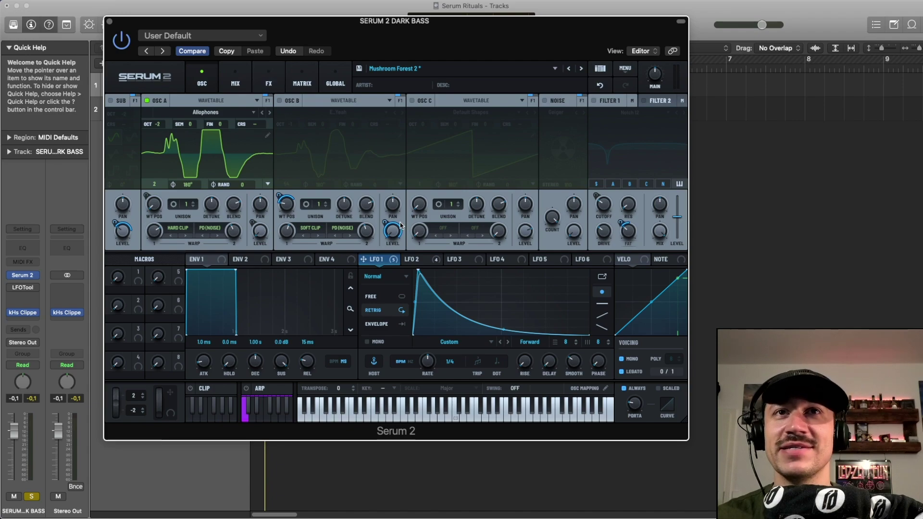
pyautogui.click(417, 260)
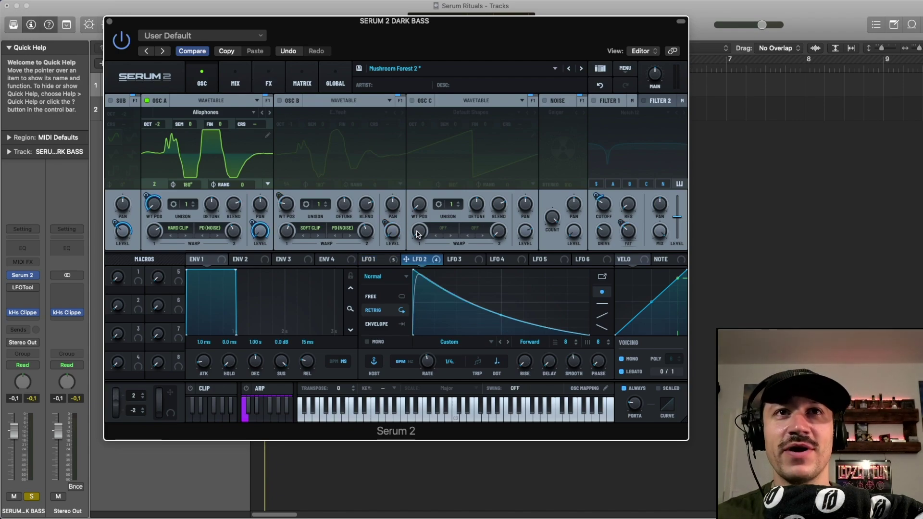
pyautogui.moveTo(398, 267)
pyautogui.press('space')
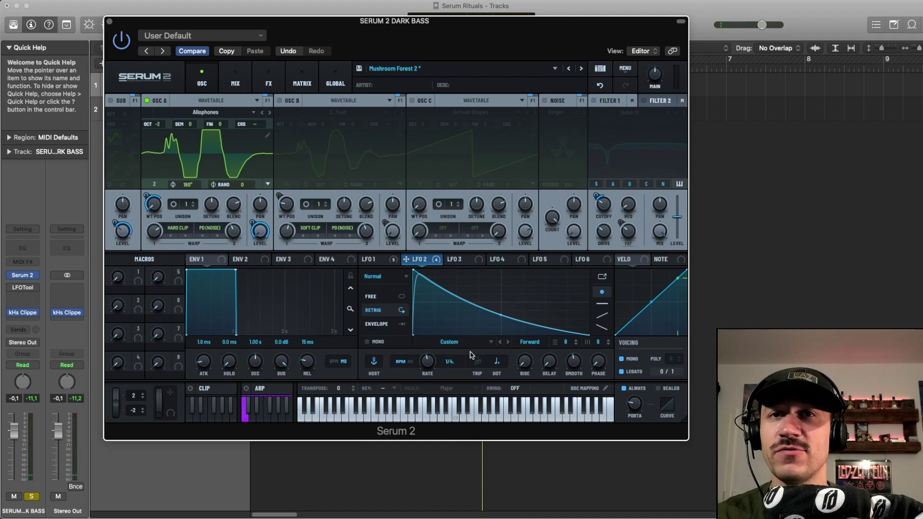
# Shift the plug-in window slightly and inspect the LFO 1 smoothing and the LFO 2 curve
pyautogui.click(391, 261)
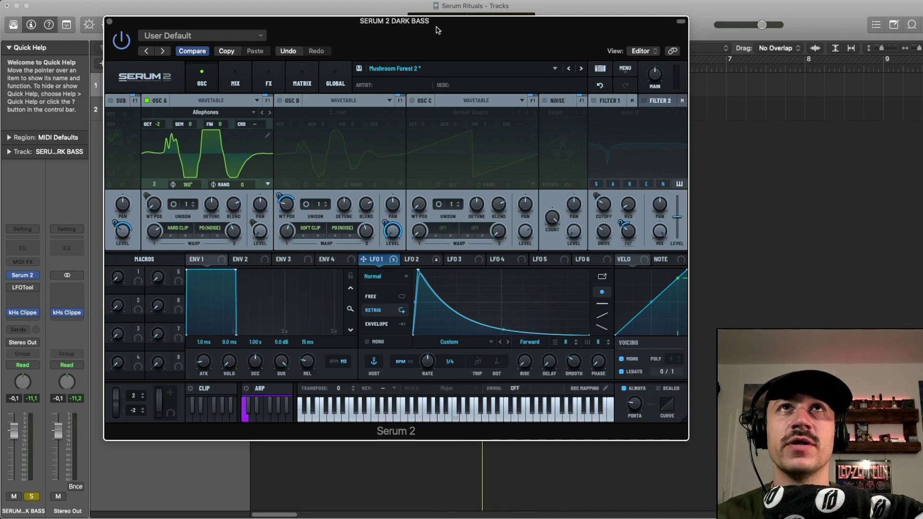
pyautogui.moveTo(436, 30); pyautogui.dragTo(410, 20)
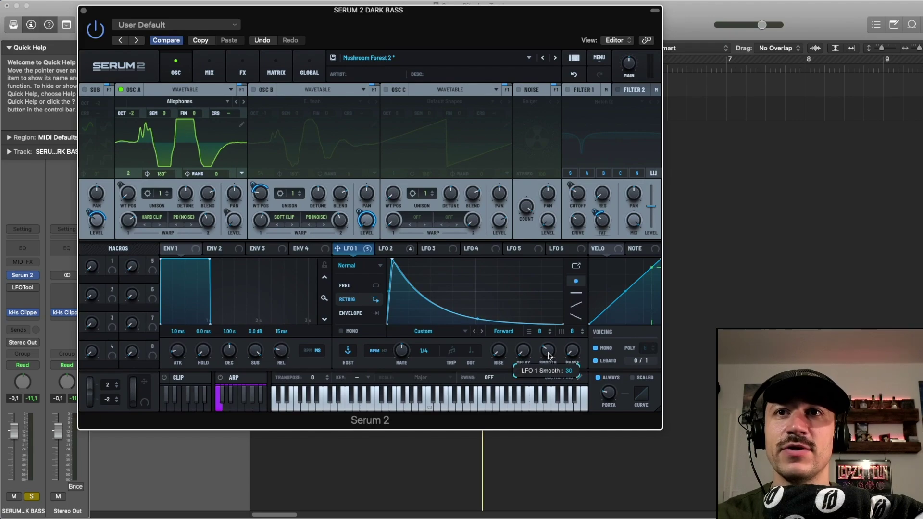
pyautogui.click(393, 248)
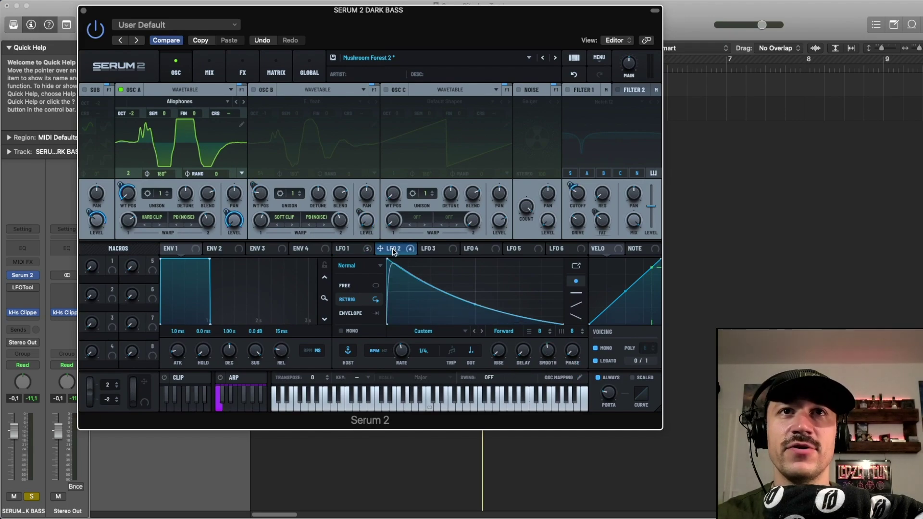
# Audition oscillator A in the loop, comparing the bass track with solo on and off
pyautogui.press('space')
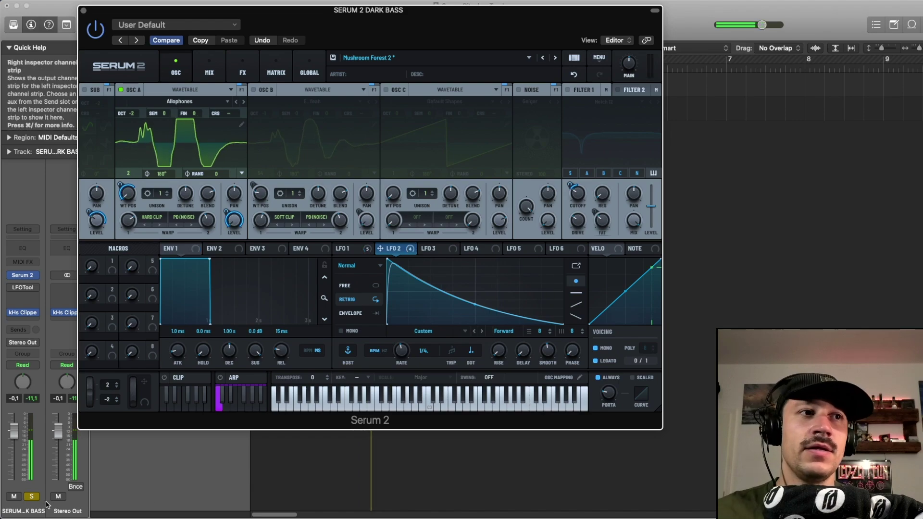
pyautogui.click(32, 496)
pyautogui.click(32, 496)
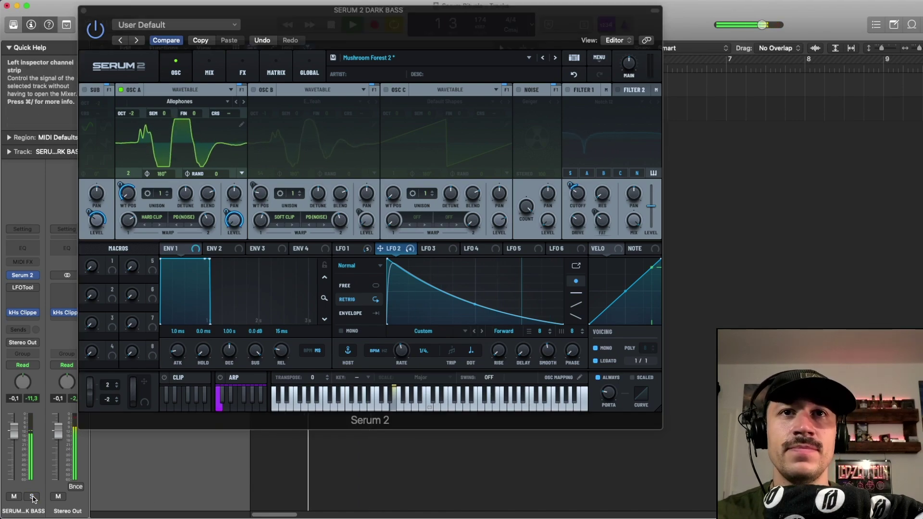
pyautogui.press('space')
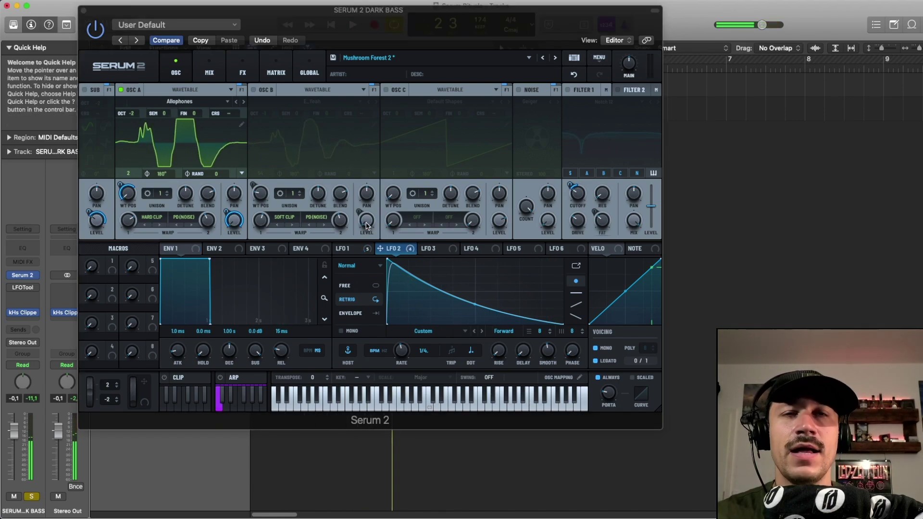
# Look through the Vowel wavetables available for oscillator A
pyautogui.click(231, 225)
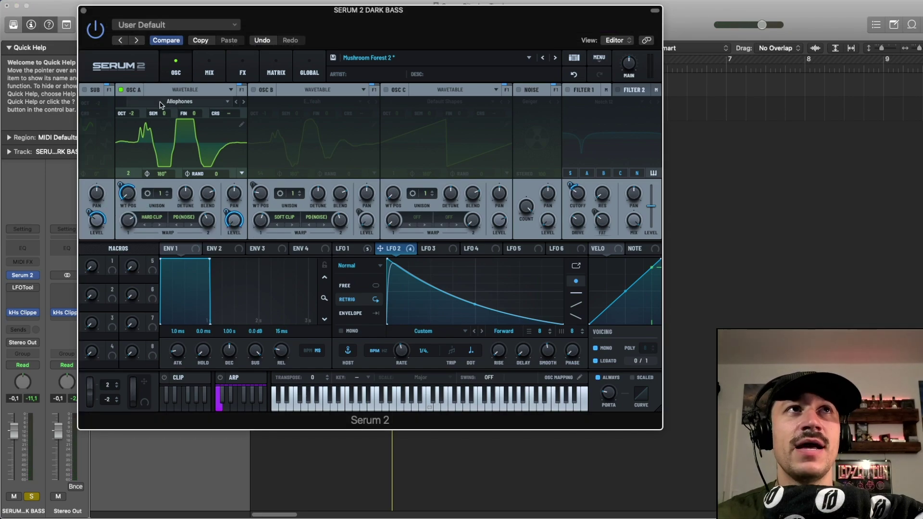
pyautogui.click(189, 103)
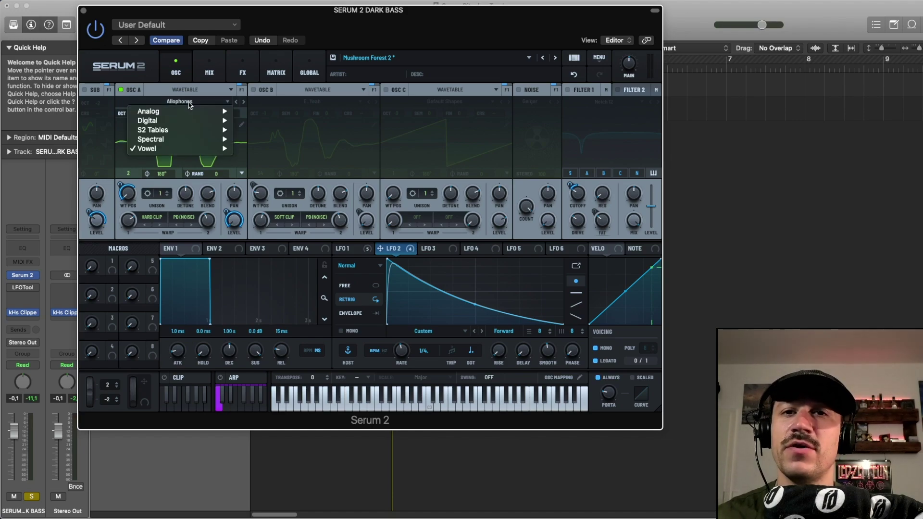
pyautogui.moveTo(190, 150)
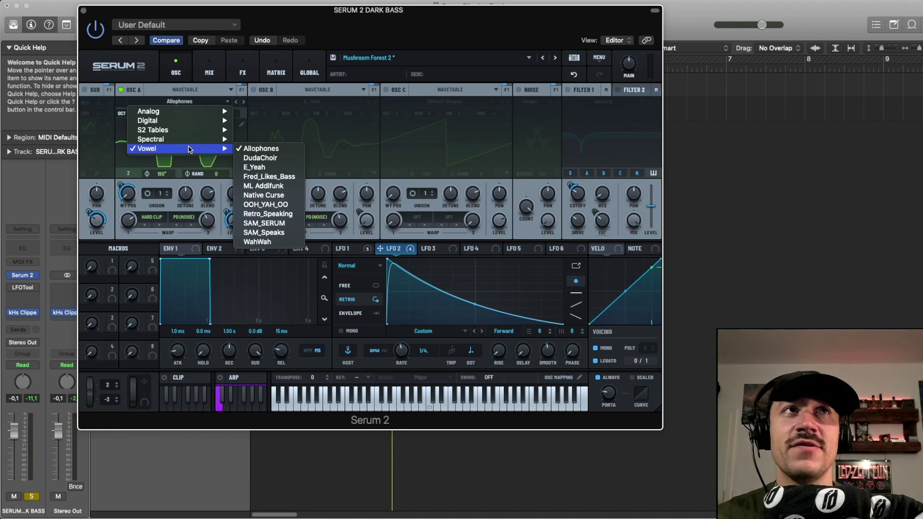
pyautogui.click(186, 94)
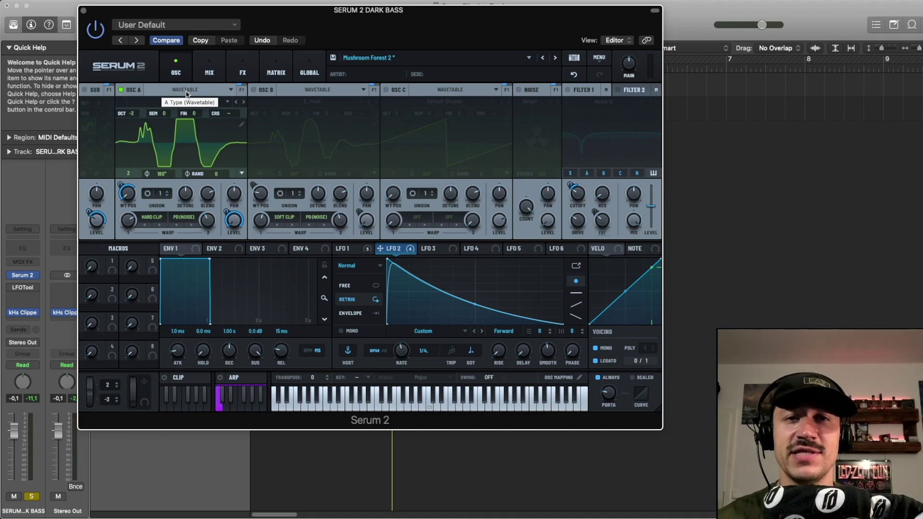
# Audition oscillator A's Hard Clip warp amount during playback and switch on the noise oscillator
pyautogui.press('space')
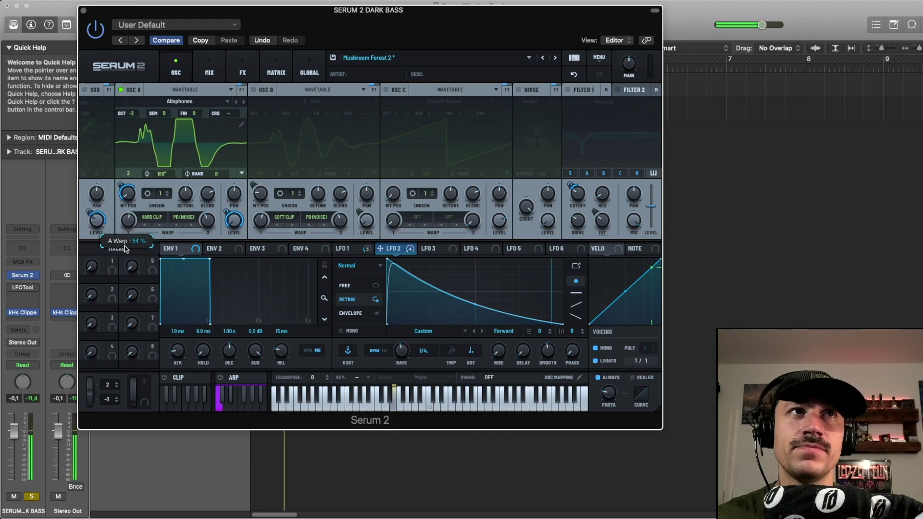
pyautogui.scroll(10, 134, 232)
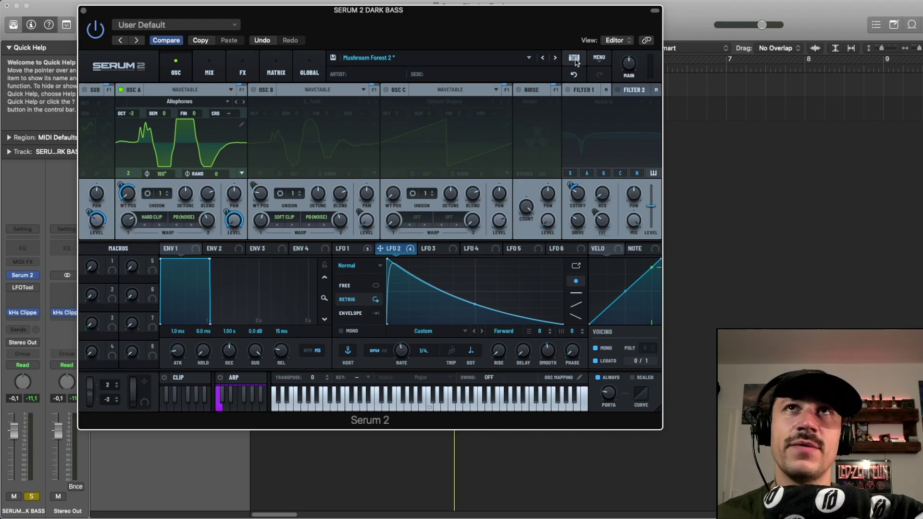
pyautogui.click(519, 90)
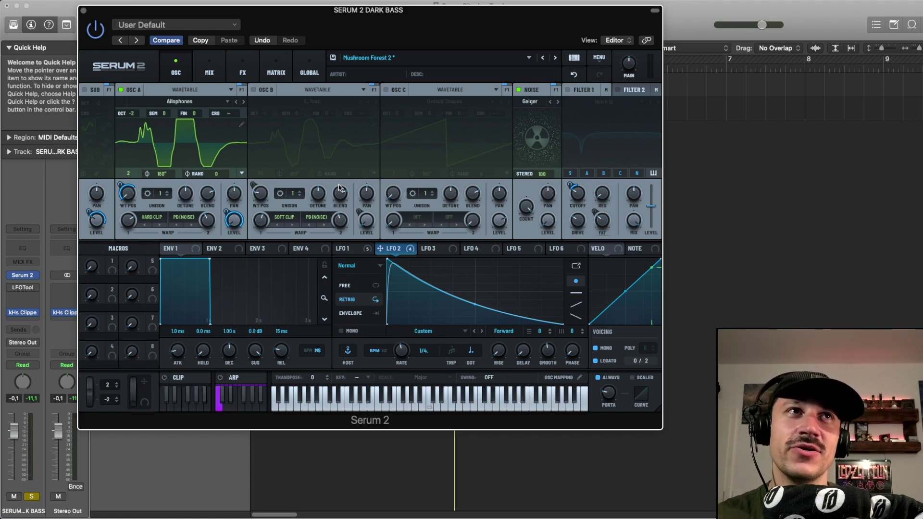
# Try different PD (Noise) warp amounts on oscillator A during playback, undoing each change
pyautogui.press('space')
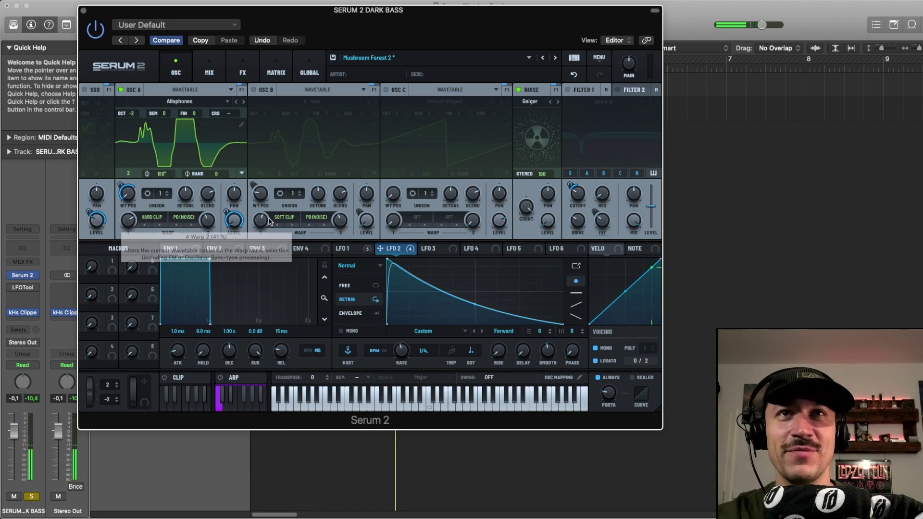
pyautogui.moveTo(270, 221)
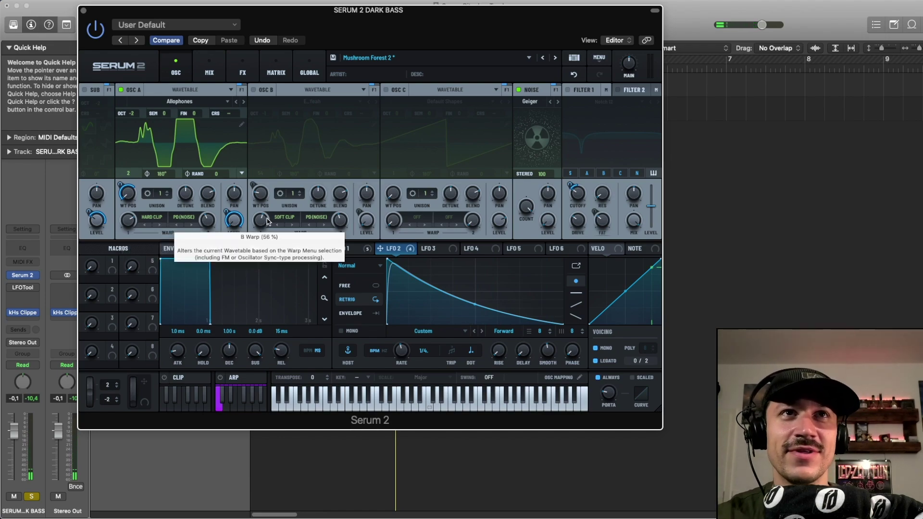
pyautogui.moveTo(216, 229)
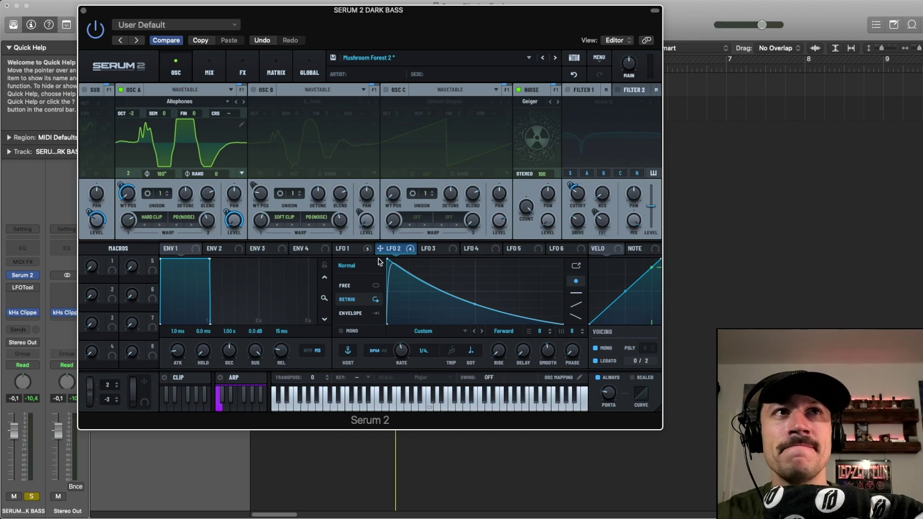
pyautogui.press('space')
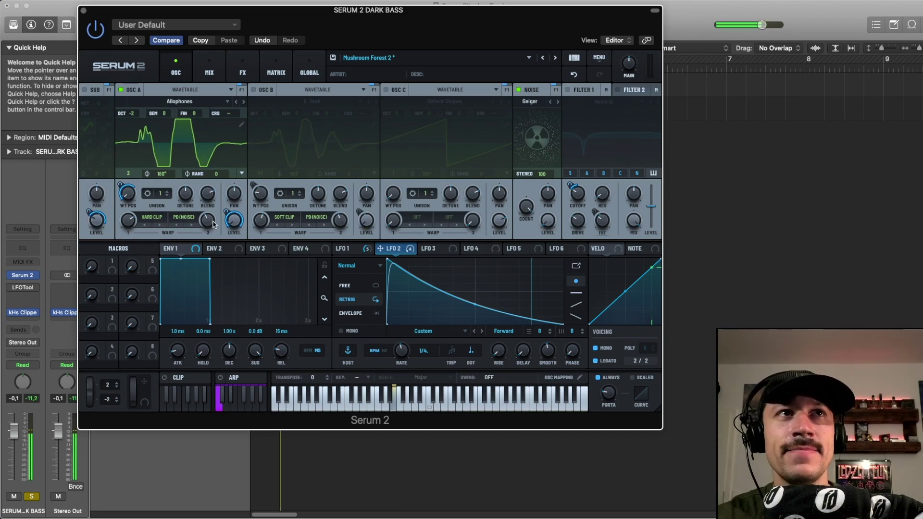
pyautogui.moveTo(206, 223)
pyautogui.mouseDown()
pyautogui.moveTo(210, 268)
pyautogui.moveTo(209, 222)
pyautogui.mouseUp()
pyautogui.click(573, 74)
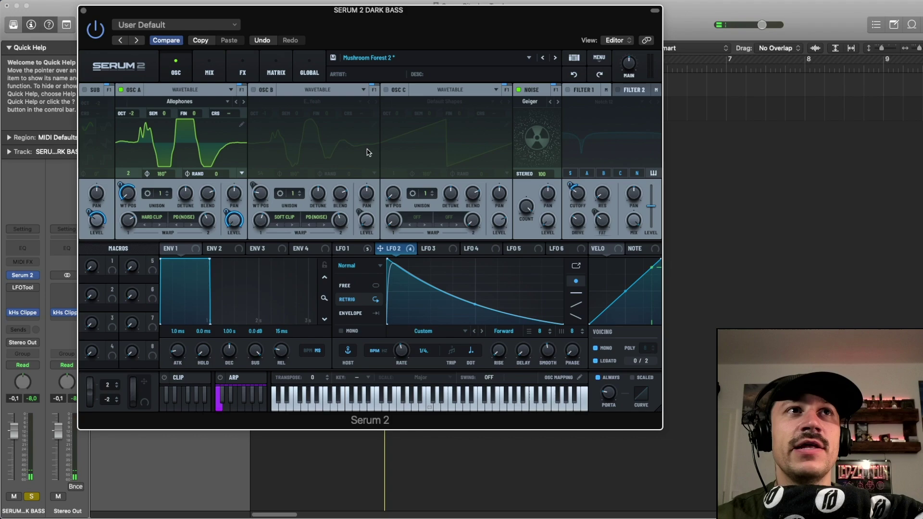
pyautogui.click(210, 220)
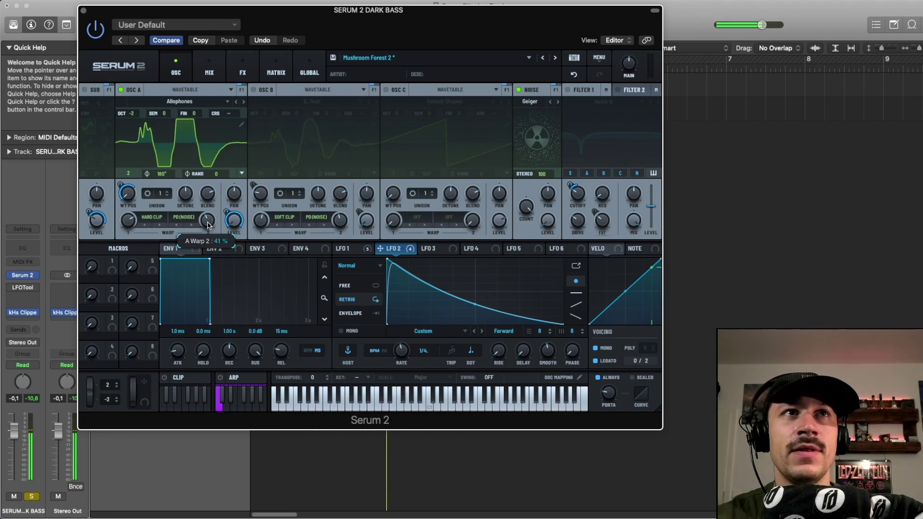
pyautogui.click(573, 74)
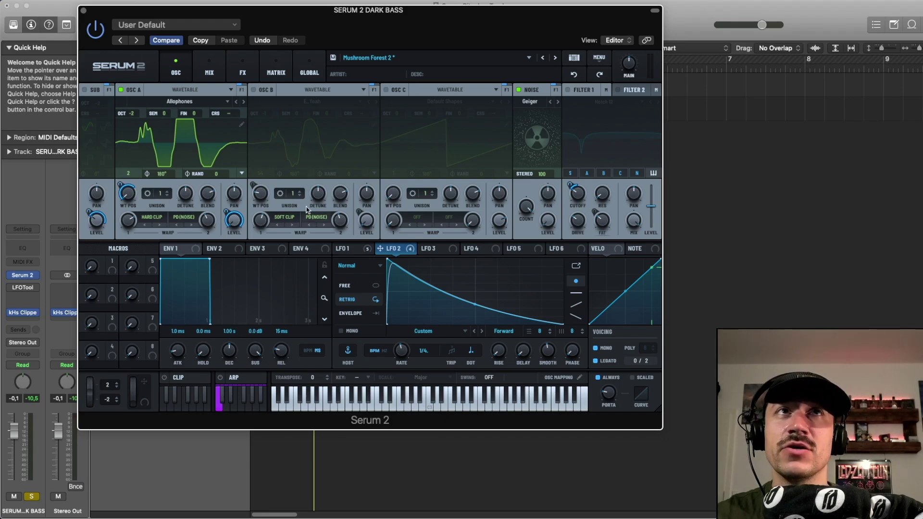
# Switch on oscillator B with the E_Yeah wavetable from the Vowel category and play it together with oscillator A
pyautogui.press('space')
pyautogui.click(253, 90)
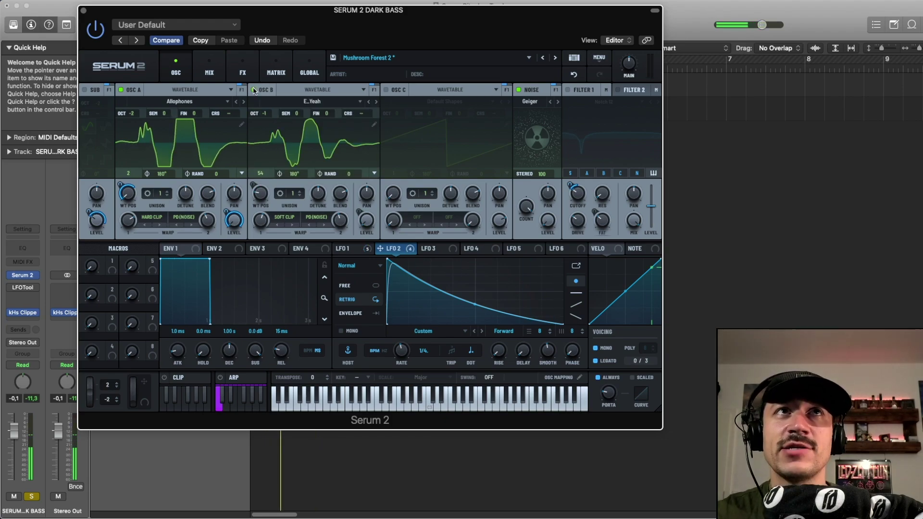
pyautogui.click(179, 101)
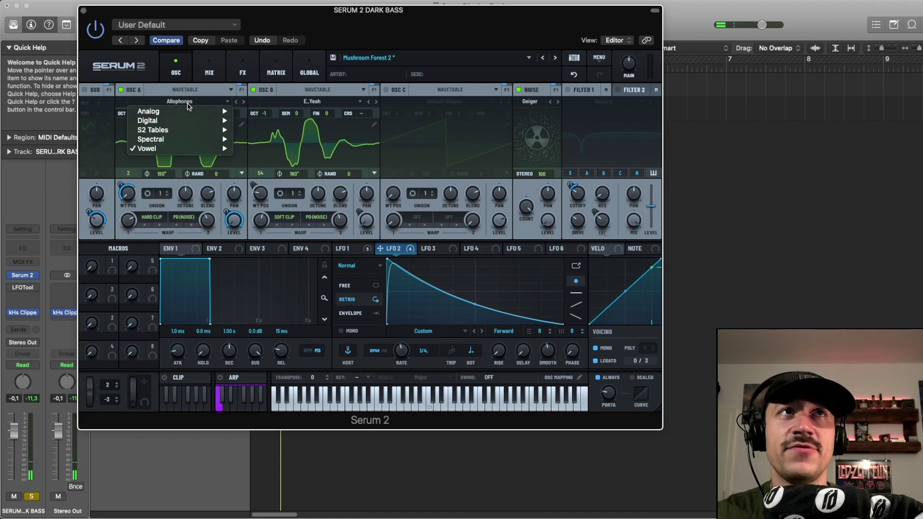
pyautogui.moveTo(192, 151)
pyautogui.click(307, 101)
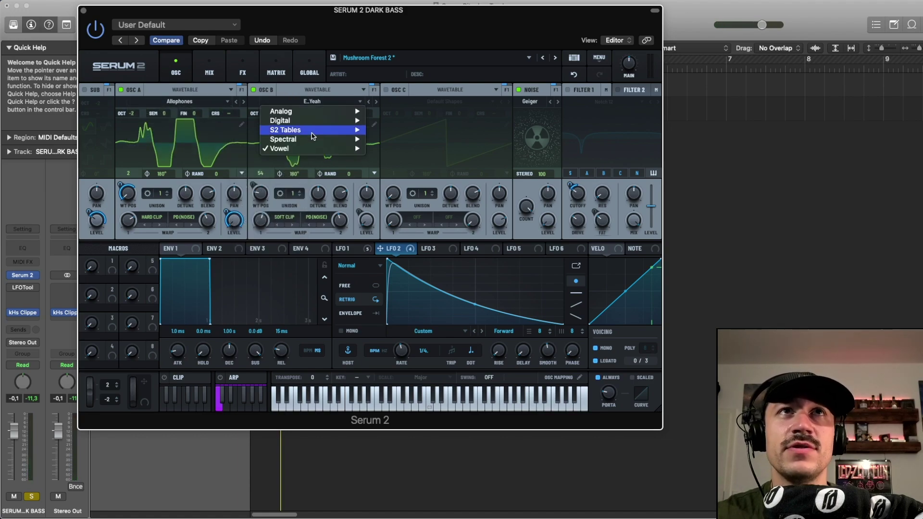
pyautogui.moveTo(367, 151)
pyautogui.click(387, 167)
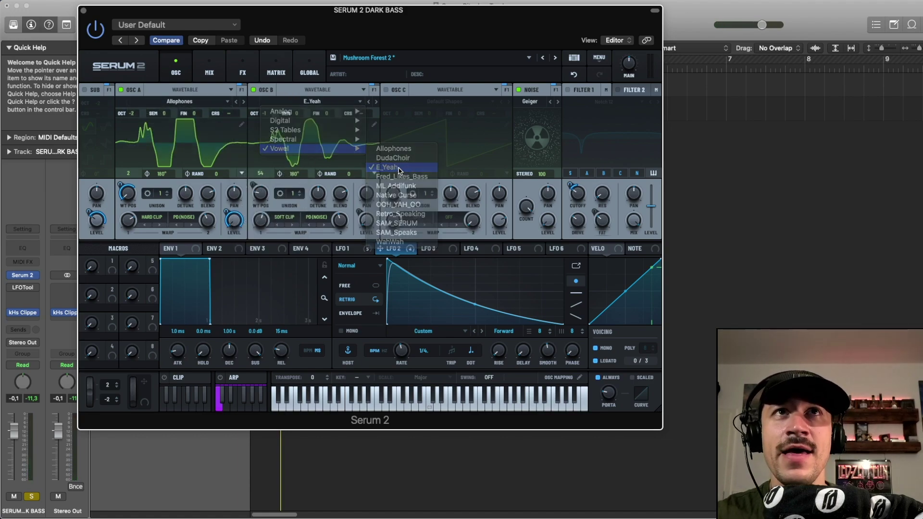
pyautogui.press('space')
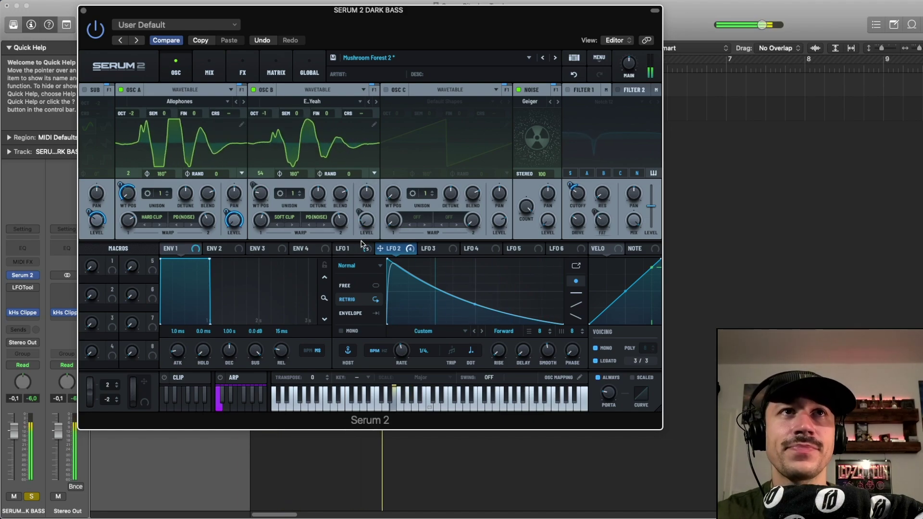
# Compare the LFO 1 and LFO 2 curves and rates, checking which one modulates oscillator B's level
pyautogui.click(355, 249)
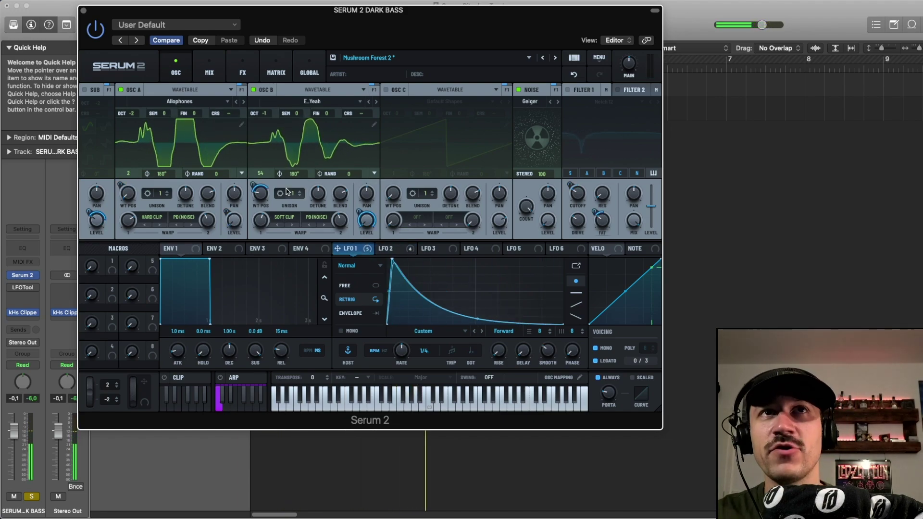
pyautogui.click(397, 249)
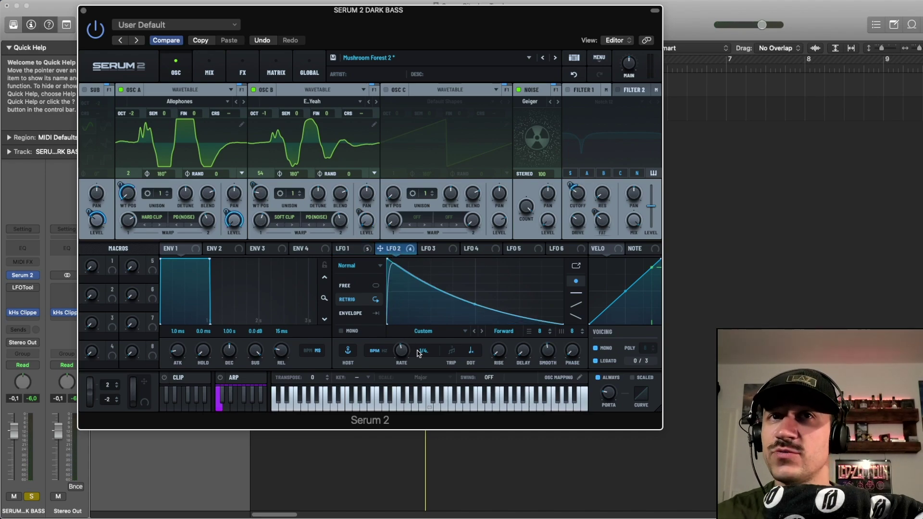
pyautogui.click(356, 250)
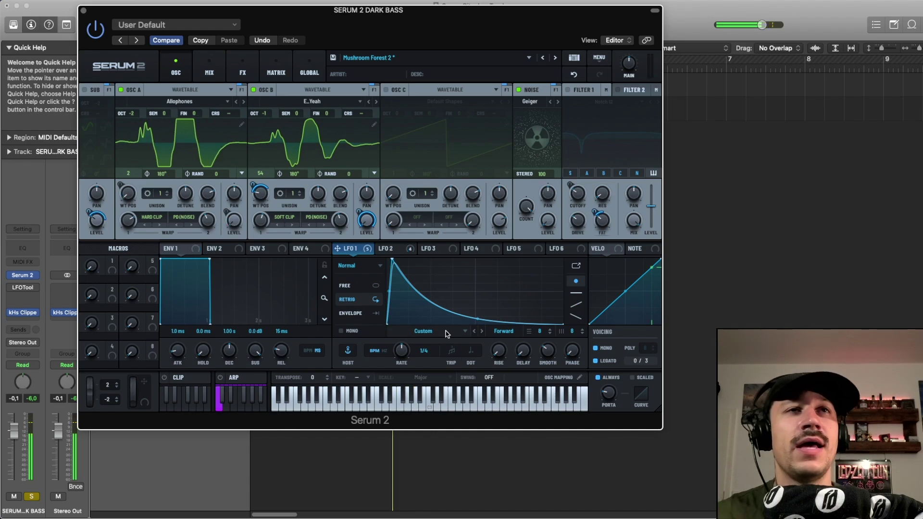
pyautogui.rightClick(362, 222)
pyautogui.click(360, 208)
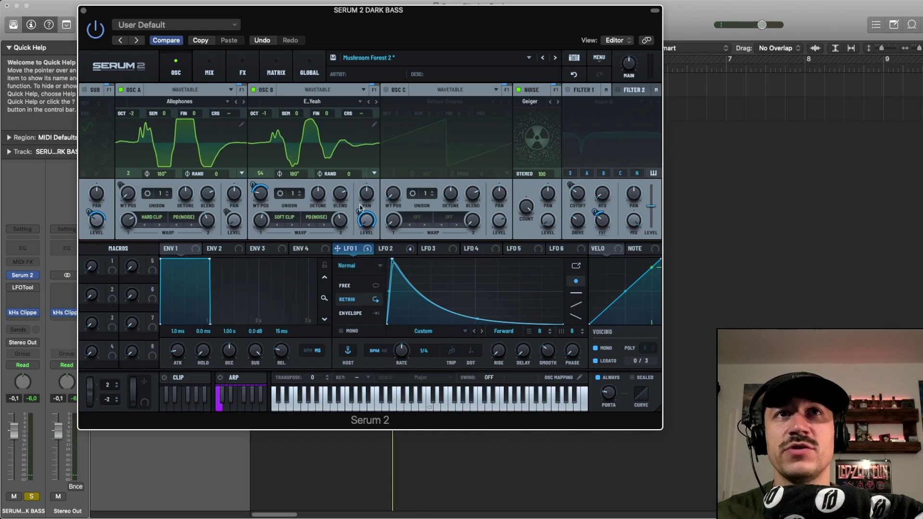
pyautogui.click(397, 246)
pyautogui.click(352, 248)
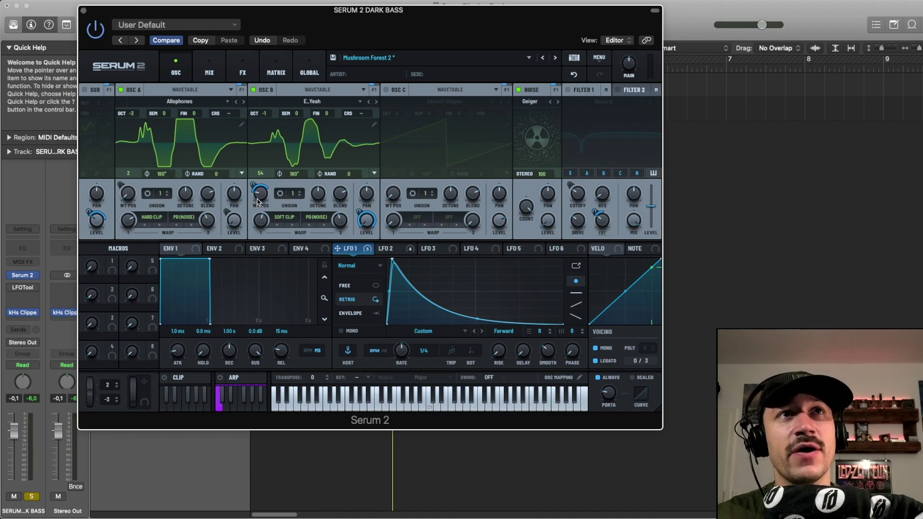
# Try a different LFO 1 modulation amount on oscillator B's wavetable position with oscillator A temporarily off, and undo it
pyautogui.moveTo(252, 183); pyautogui.dragTo(253, 183)
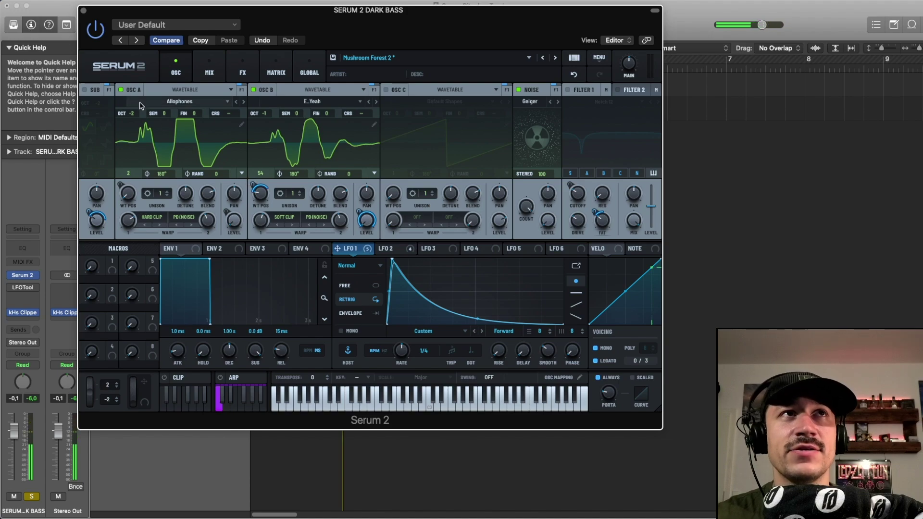
pyautogui.click(120, 90)
pyautogui.moveTo(252, 184); pyautogui.dragTo(251, 193)
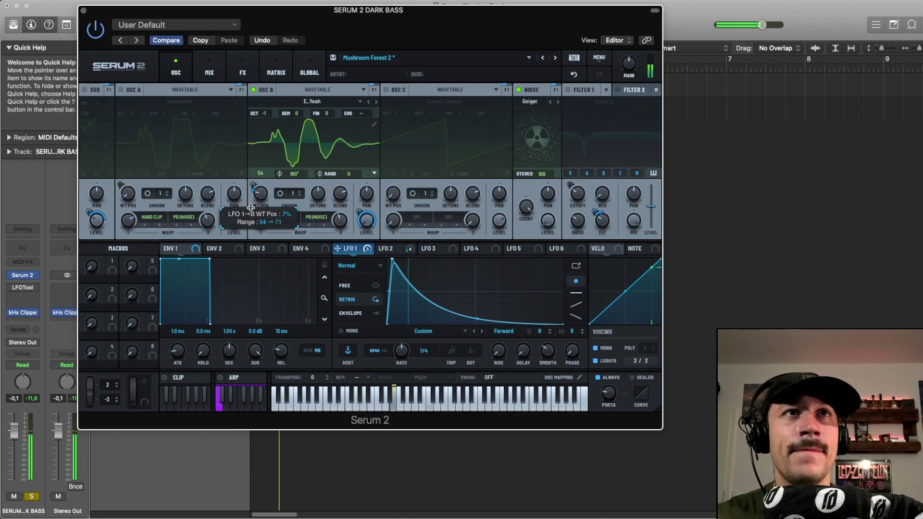
pyautogui.click(573, 74)
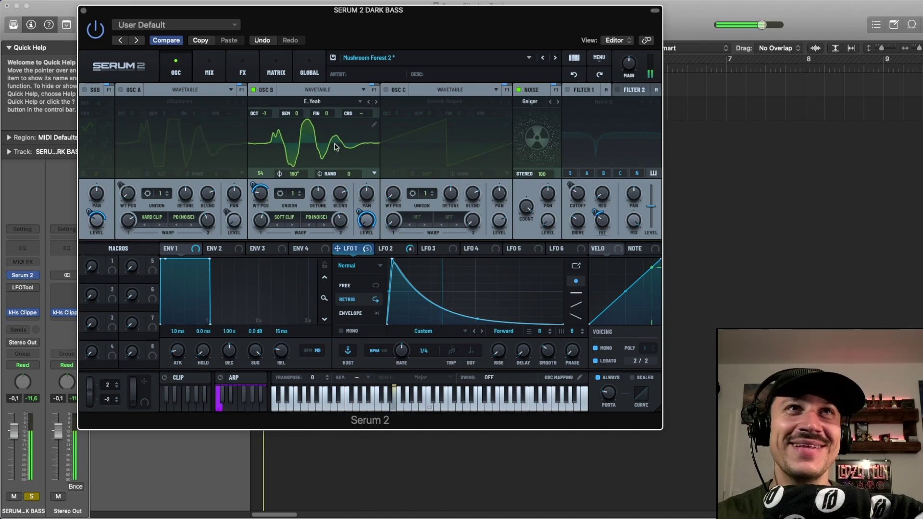
pyautogui.click(121, 90)
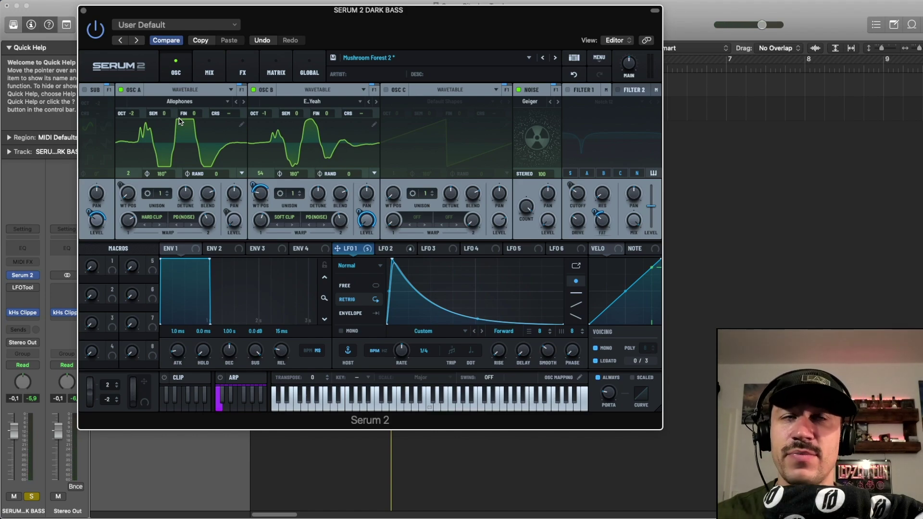
# Switch on the sub oscillator and examine the LFO 2 and LFO 1 modulation ranges on its level
pyautogui.click(84, 90)
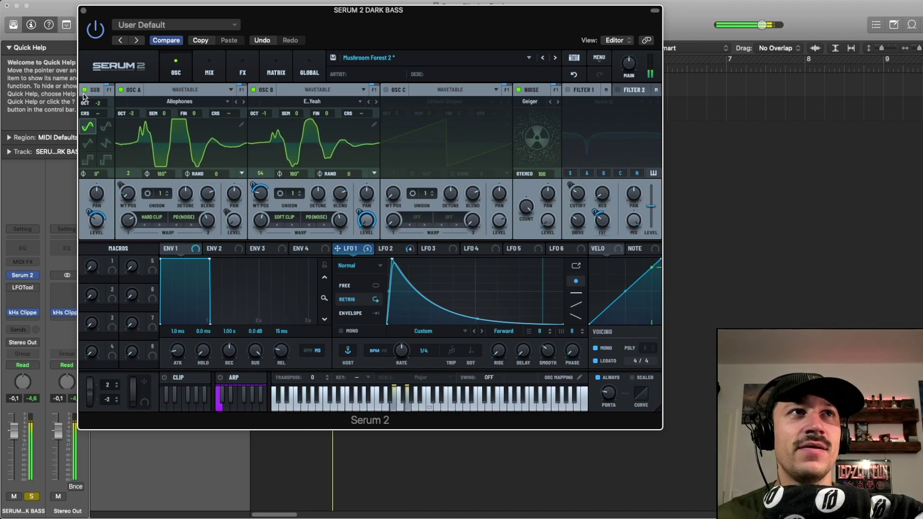
pyautogui.moveTo(97, 228)
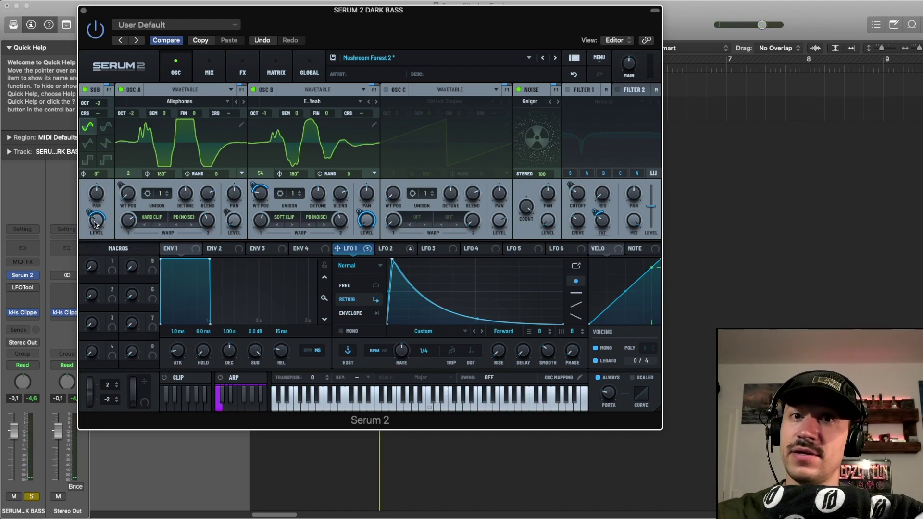
pyautogui.click(393, 248)
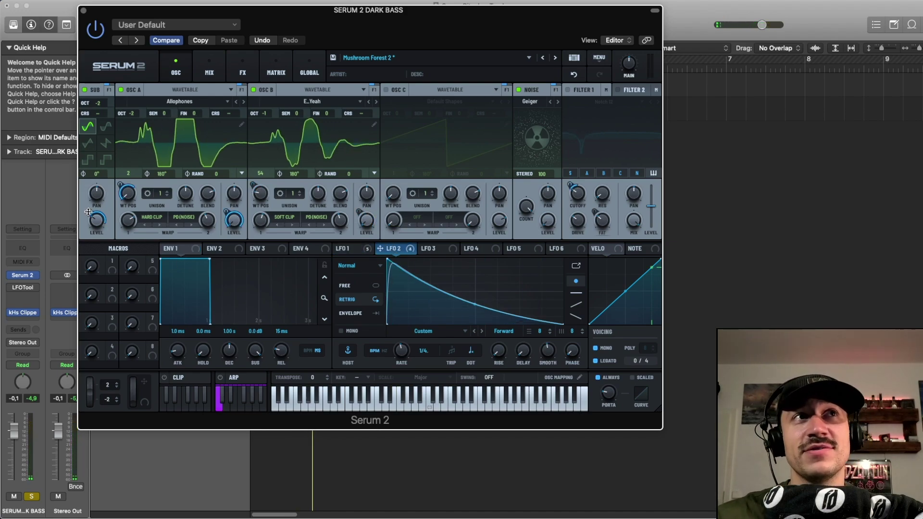
pyautogui.moveTo(88, 212)
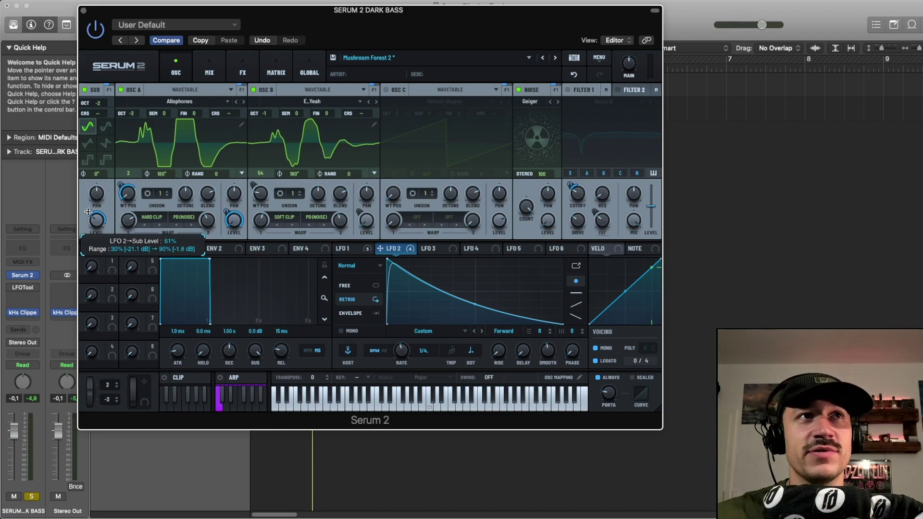
pyautogui.click(351, 249)
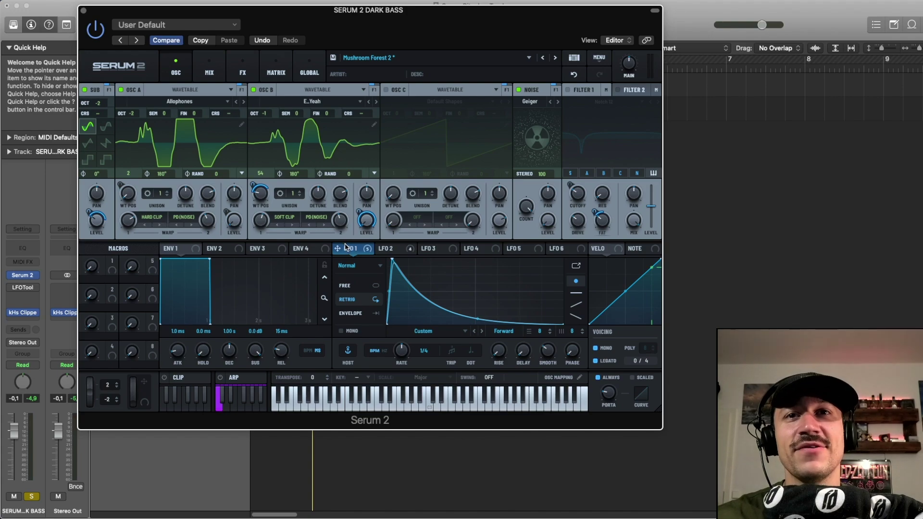
pyautogui.moveTo(87, 213)
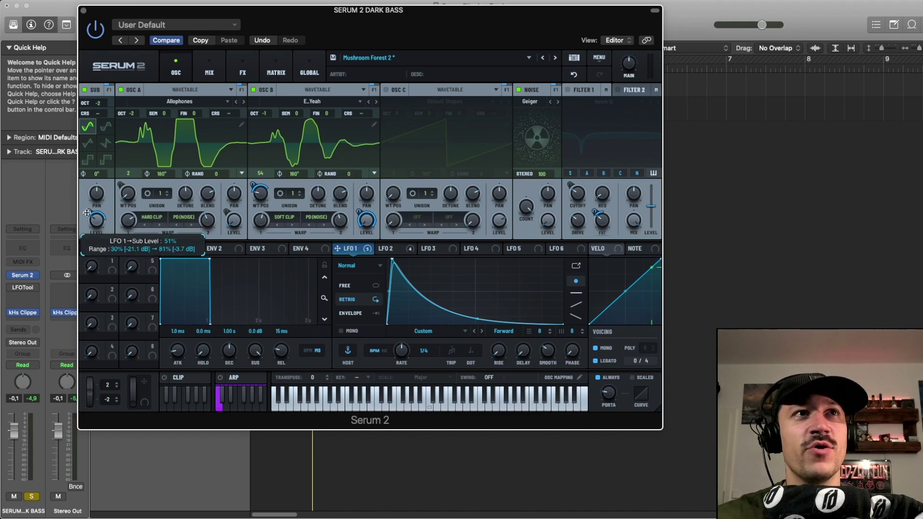
# Play the combined oscillators and audition the PD (Noise) warp amount on oscillator B
pyautogui.press('space')
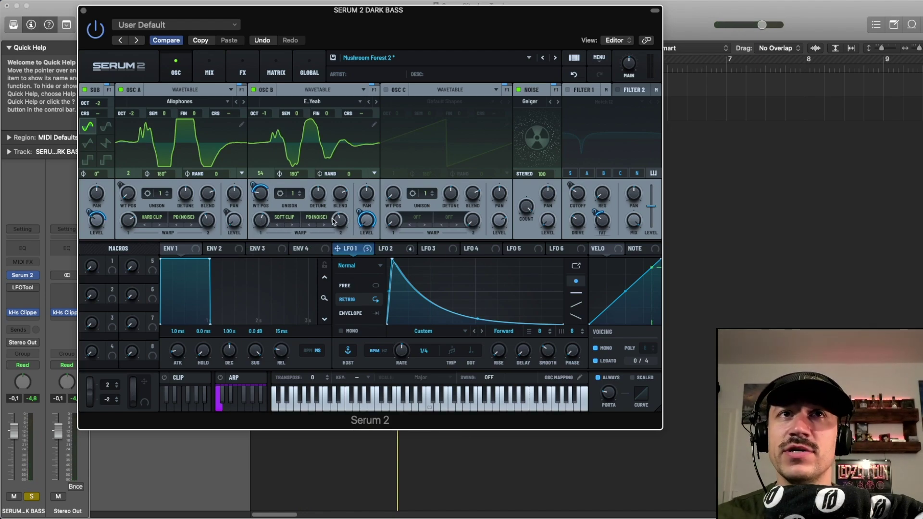
pyautogui.moveTo(343, 216)
pyautogui.mouseDown()
pyautogui.moveTo(341, 266)
pyautogui.moveTo(361, 167)
pyautogui.moveTo(348, 217)
pyautogui.mouseUp()
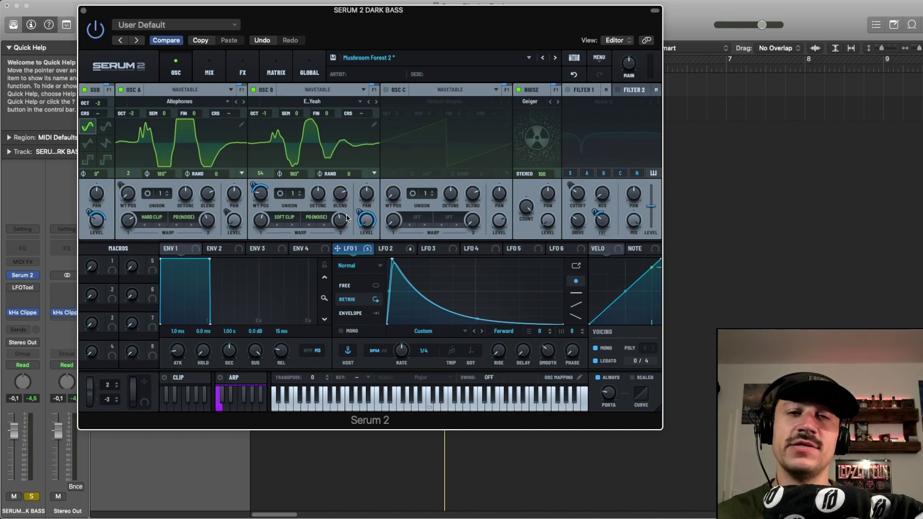
pyautogui.press('space')
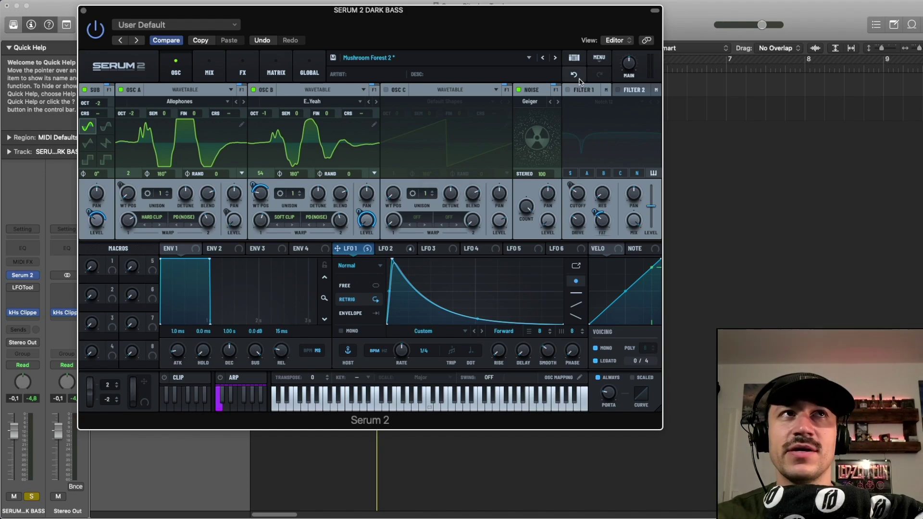
# Switch on Filter 1 and show LFO 2 to inspect its modulation of the filter cutoff
pyautogui.click(567, 91)
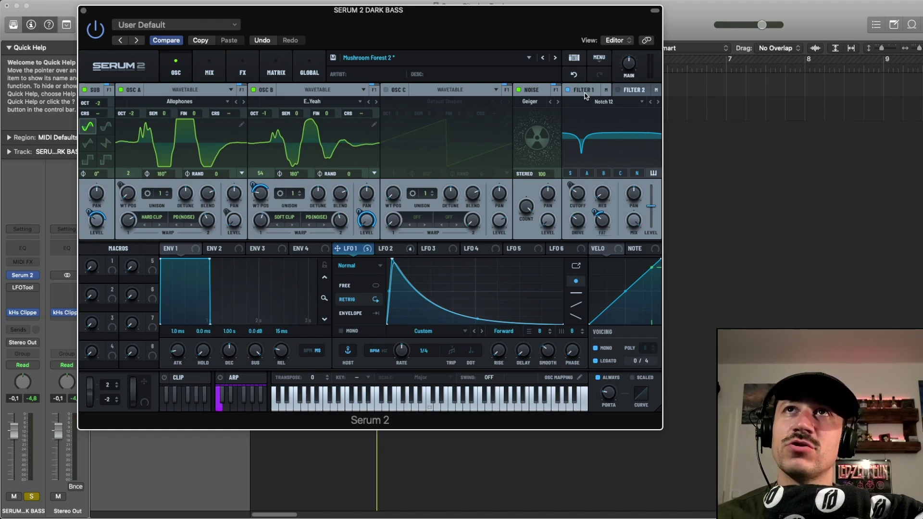
pyautogui.click(389, 249)
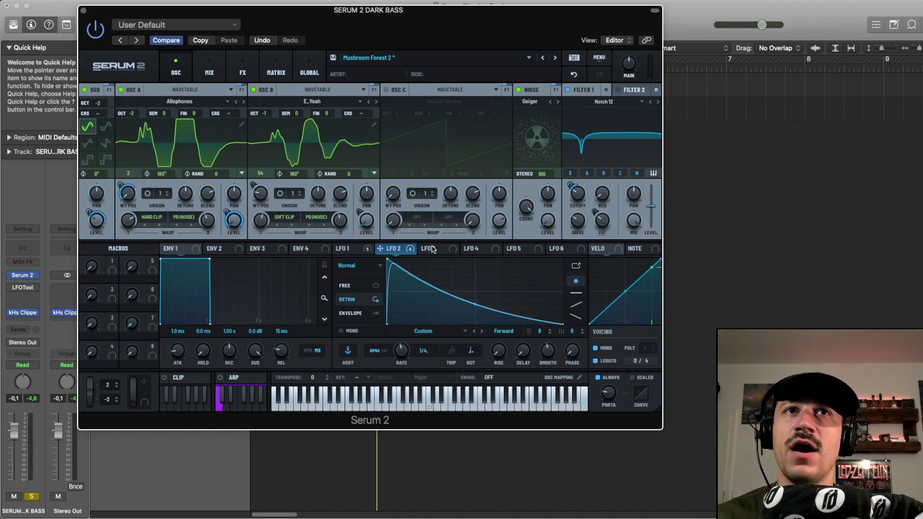
# Show the effects rack, switch on the Bode effect and play the bass
pyautogui.moveTo(570, 182)
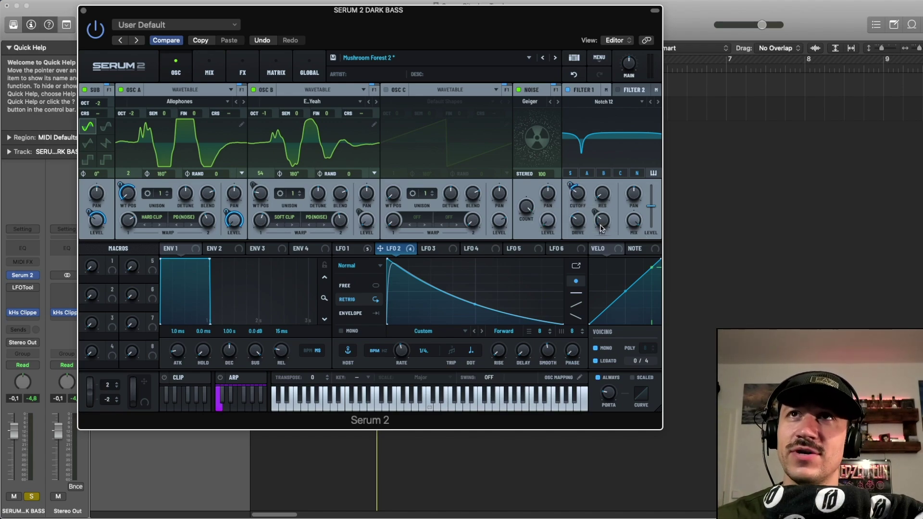
pyautogui.moveTo(597, 227)
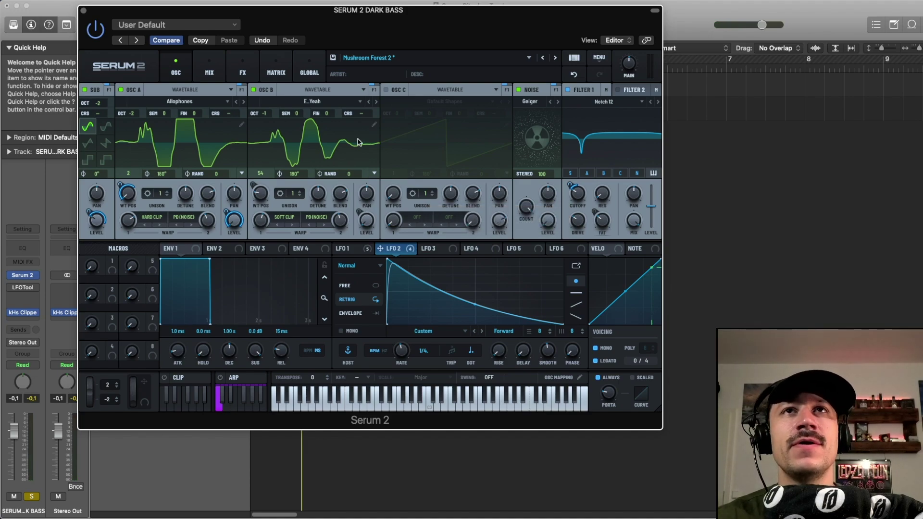
pyautogui.click(222, 71)
pyautogui.click(242, 70)
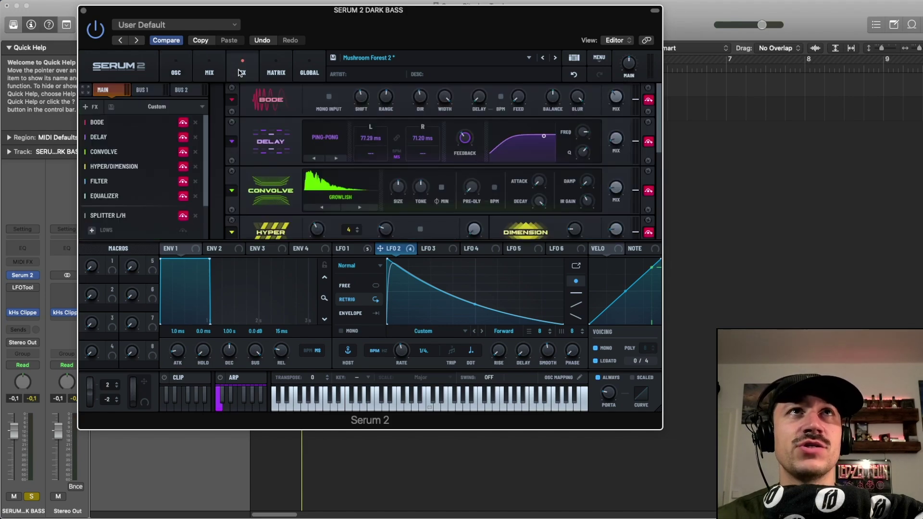
pyautogui.click(182, 123)
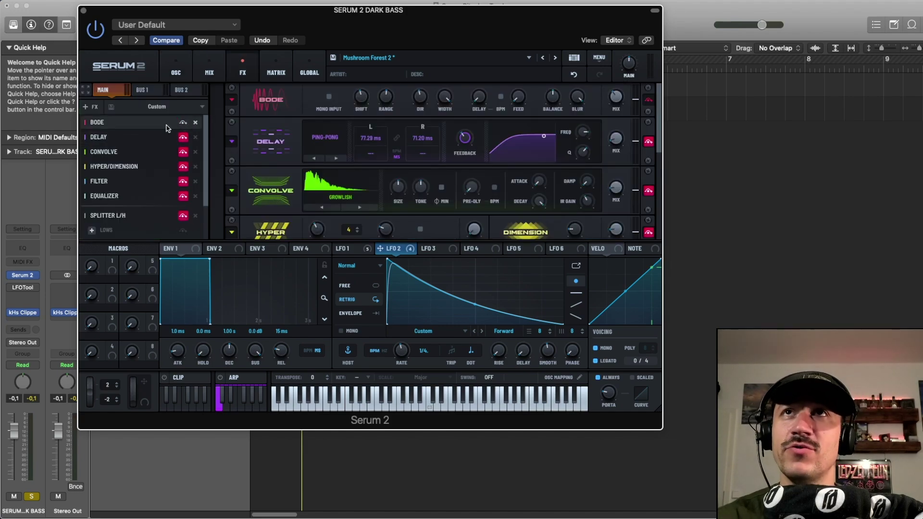
pyautogui.press('space')
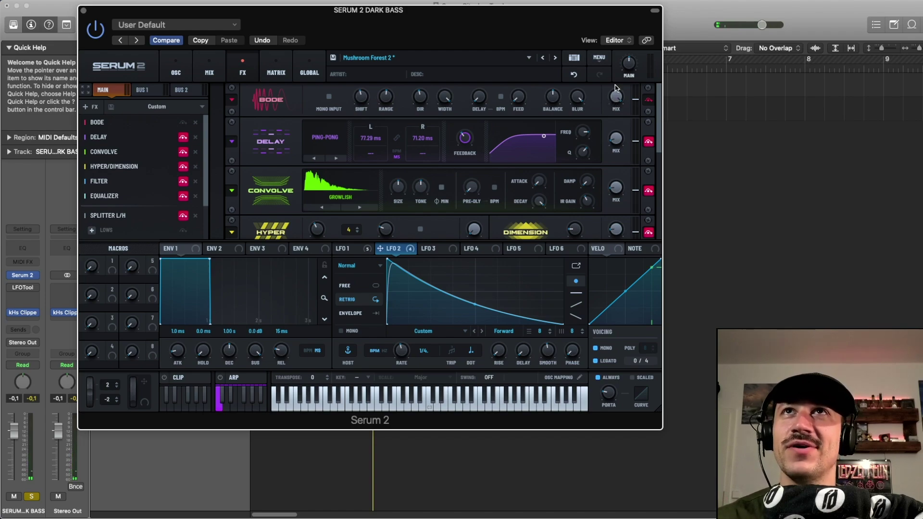
# Undo the last Bode adjustment and audition the effect's wet mix on the playing bass
pyautogui.press('super+z')
pyautogui.press('space')
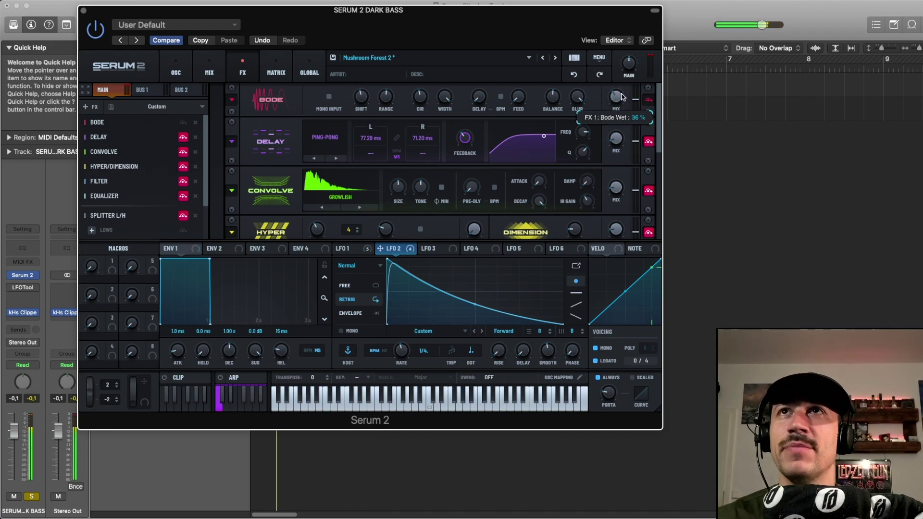
pyautogui.press('space')
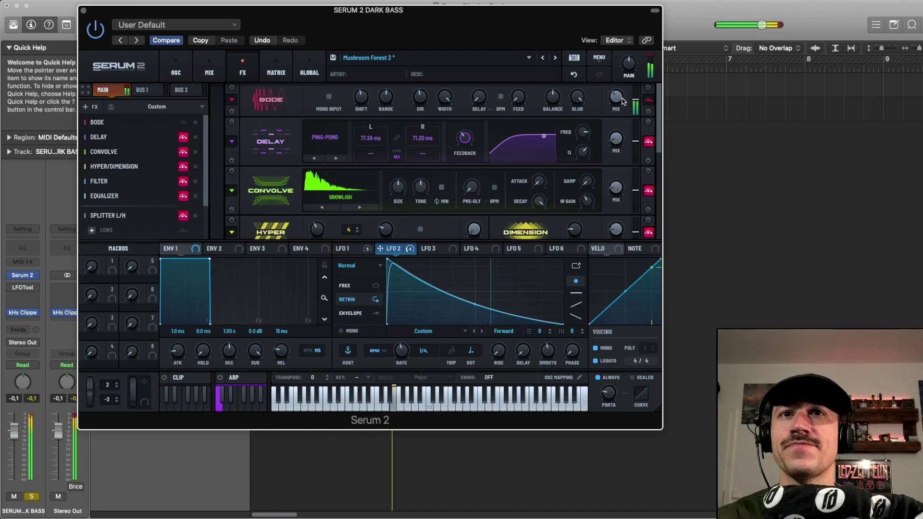
pyautogui.press('space')
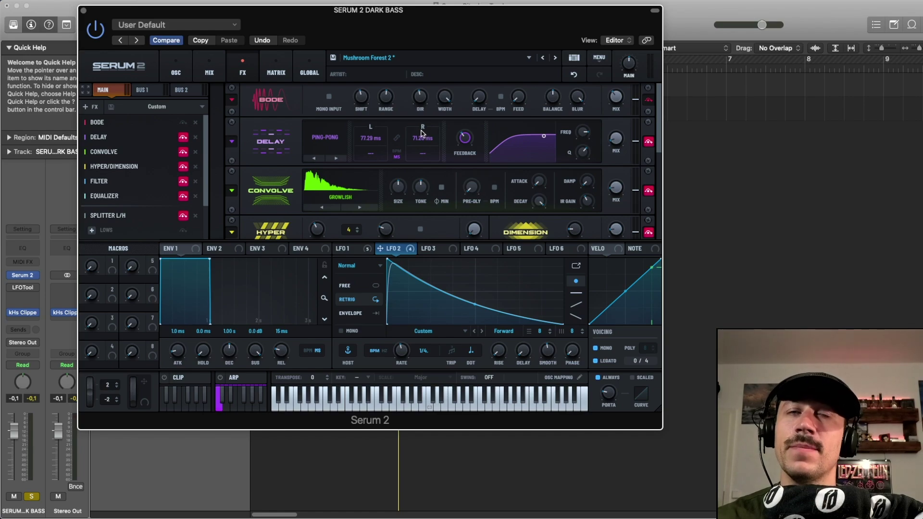
# Switch on the Delay effect and audition its wet mix up to about 92%, returning it to its original amount
pyautogui.press('space')
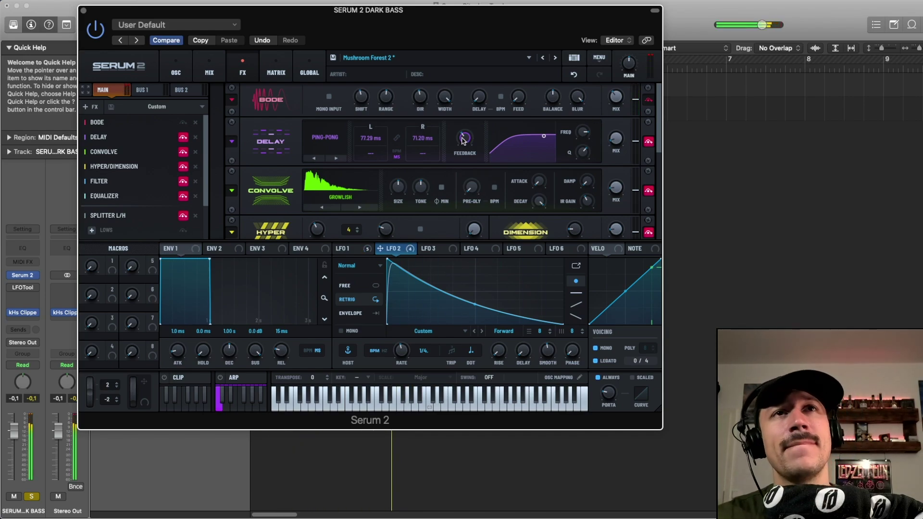
pyautogui.click(648, 145)
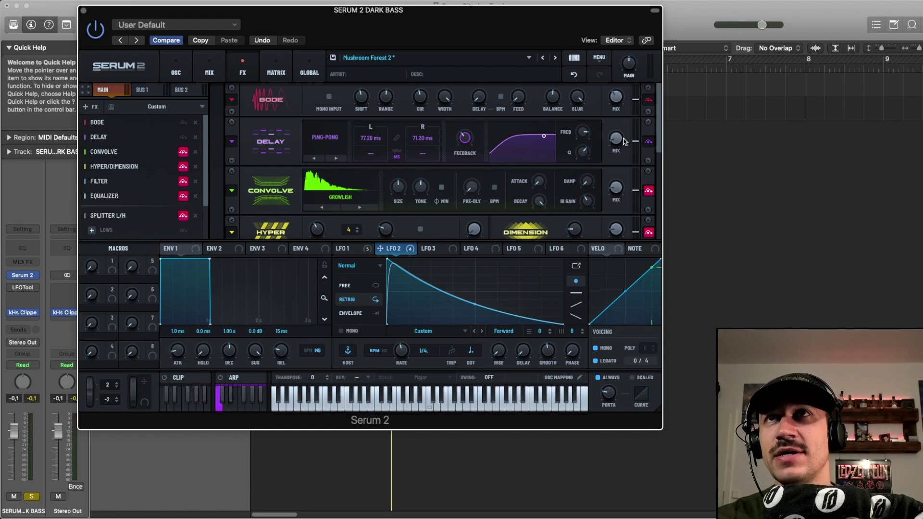
pyautogui.press('space')
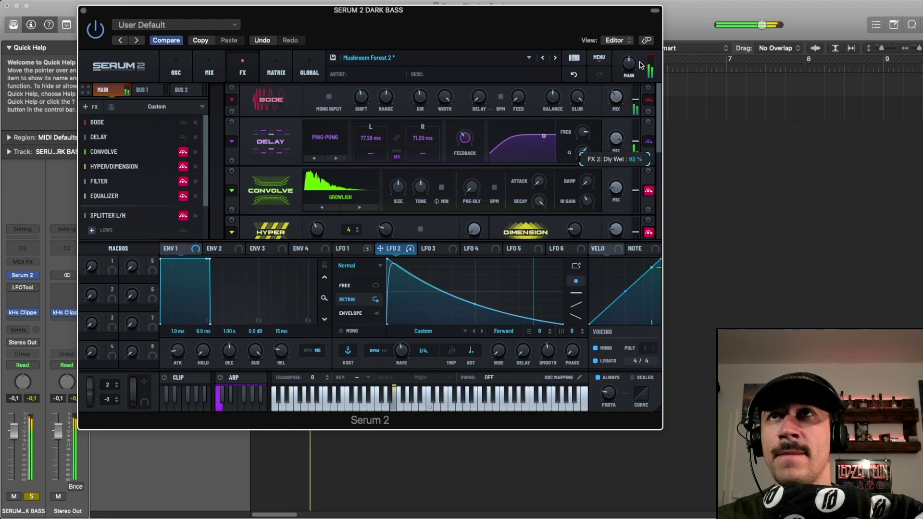
pyautogui.moveTo(638, 68); pyautogui.dragTo(621, 139)
pyautogui.press('space')
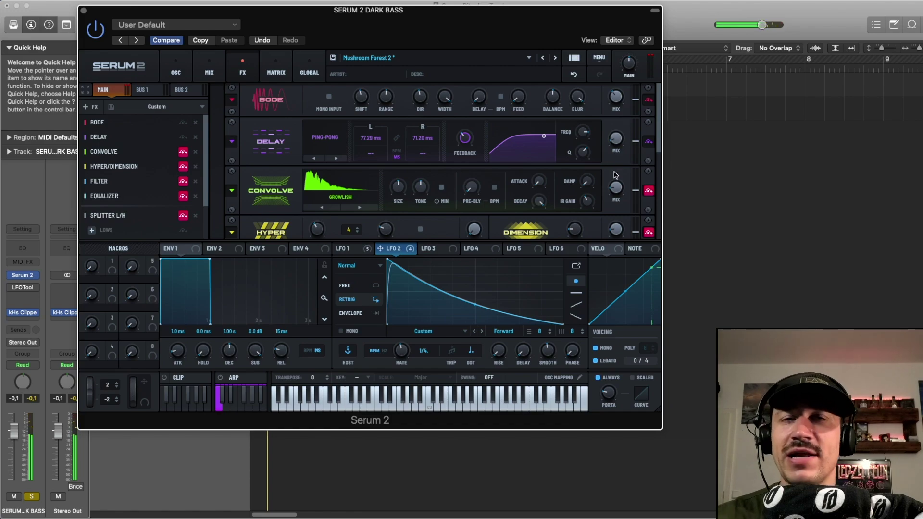
# Switch on the Convolve effect and browse its factory Coloration impulse responses, keeping Growlish
pyautogui.click(648, 190)
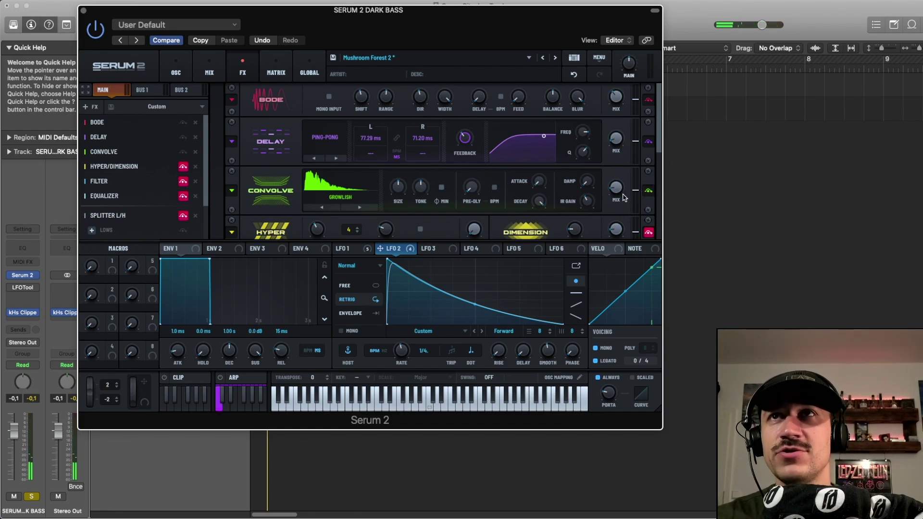
pyautogui.moveTo(620, 194)
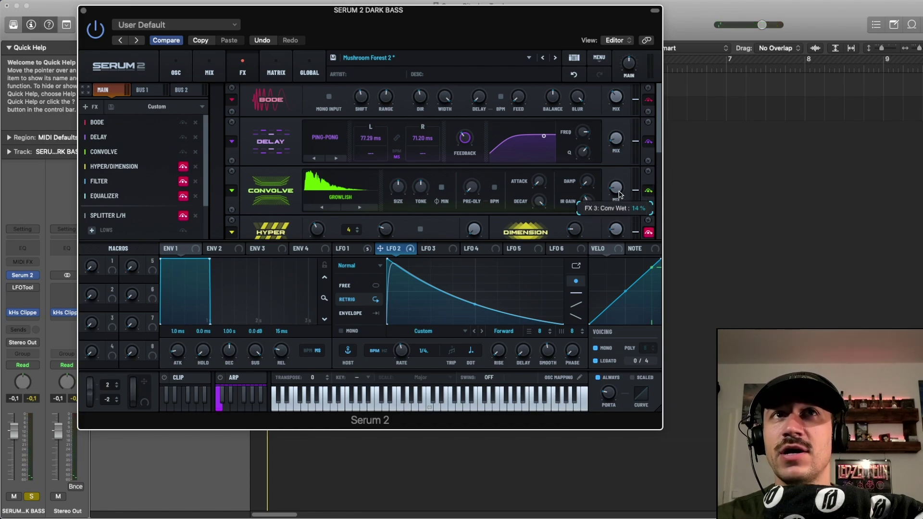
pyautogui.click(349, 186)
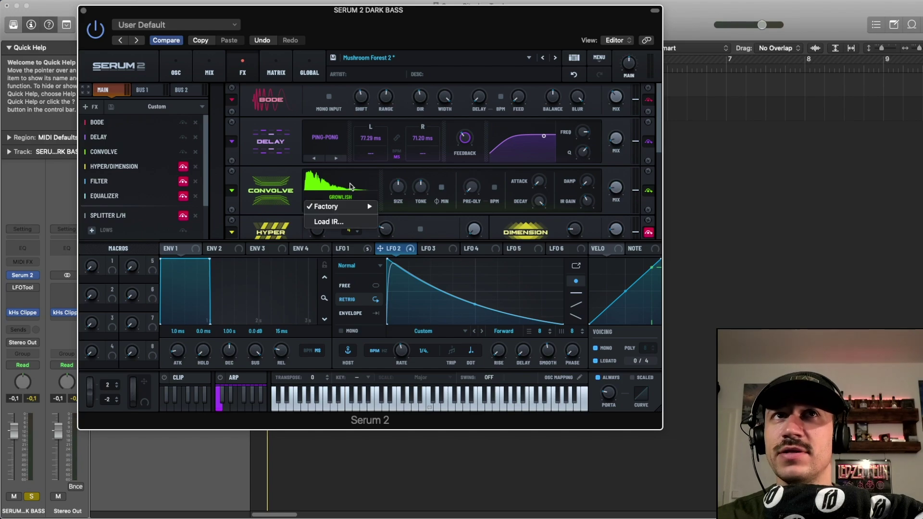
pyautogui.moveTo(361, 211)
pyautogui.moveTo(408, 215)
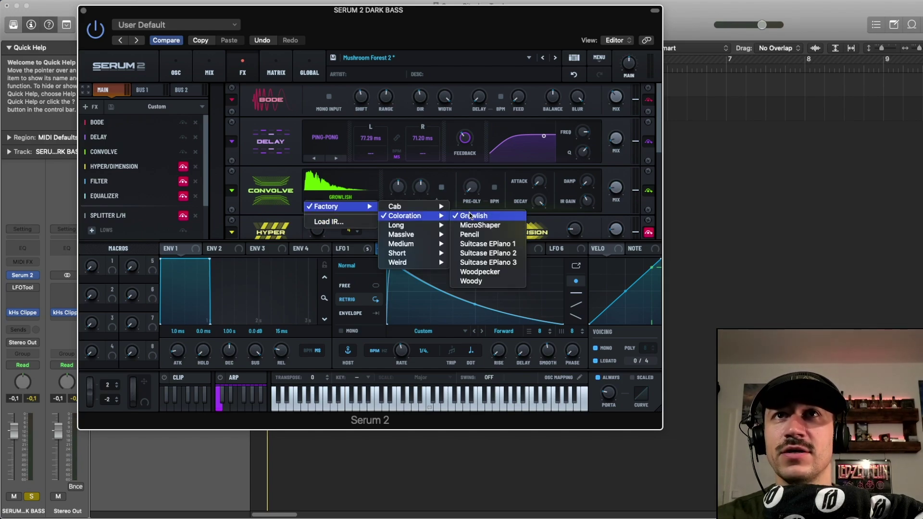
pyautogui.moveTo(420, 253)
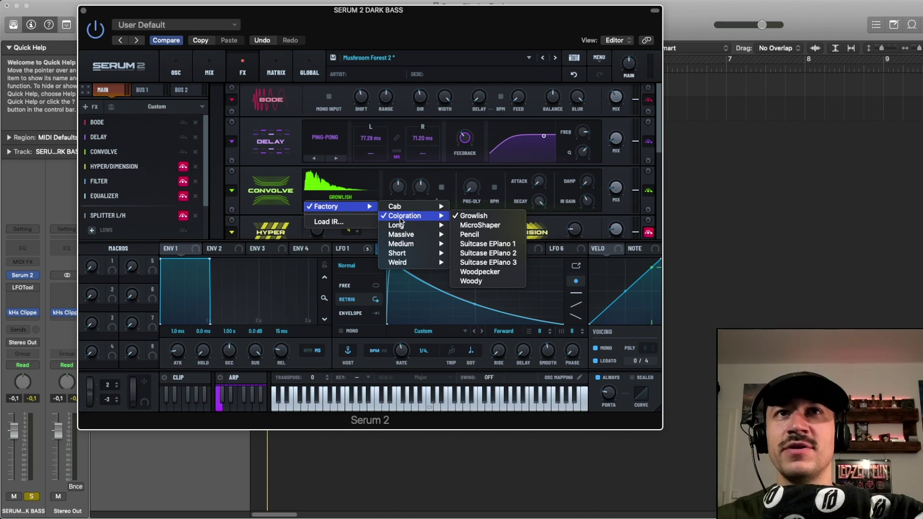
pyautogui.click(285, 187)
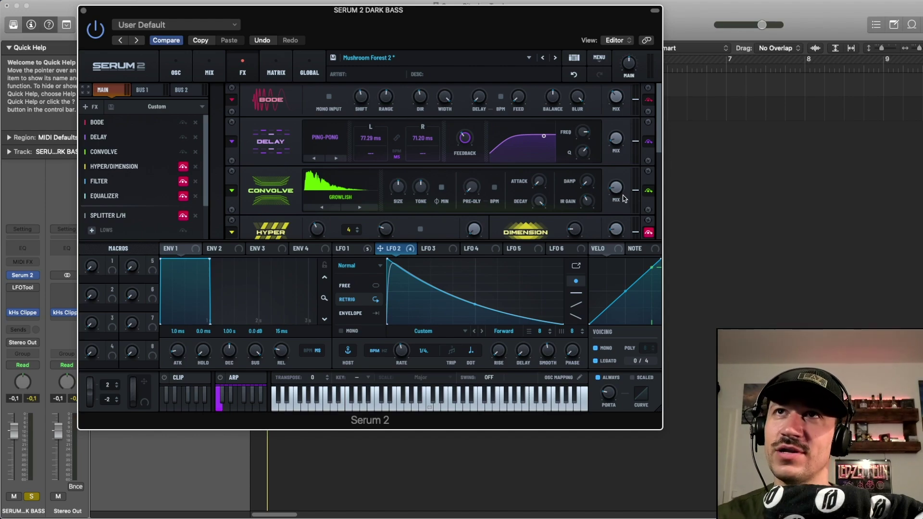
# Audition the Convolve wet mix up to about 54% during playback and bring it back down to its original amount
pyautogui.press('space')
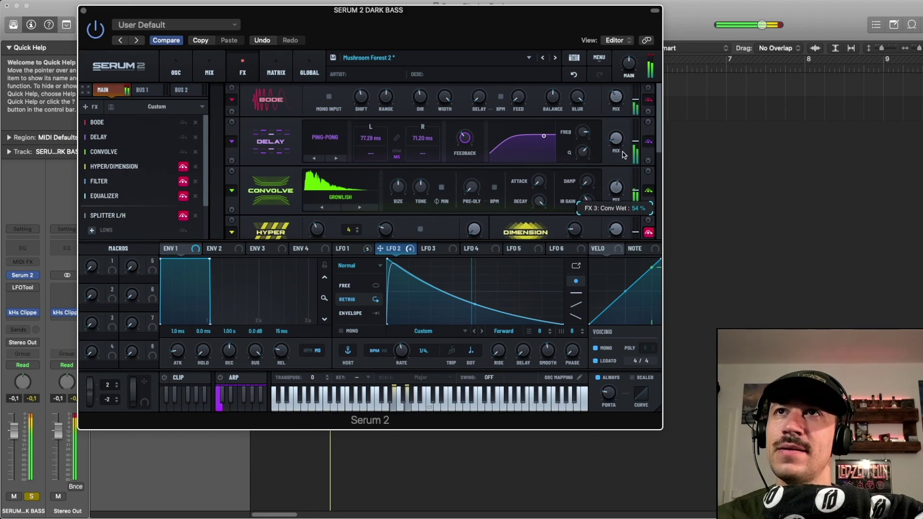
pyautogui.moveTo(620, 168); pyautogui.dragTo(617, 193)
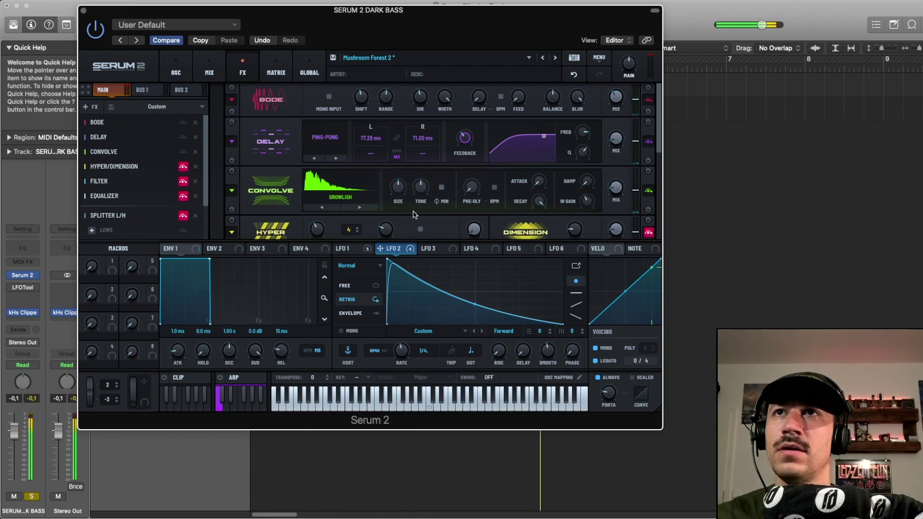
# Switch on Hyper/Dimension, audition the Dimension mix and compare the sound with the effect bypassed
pyautogui.click(181, 167)
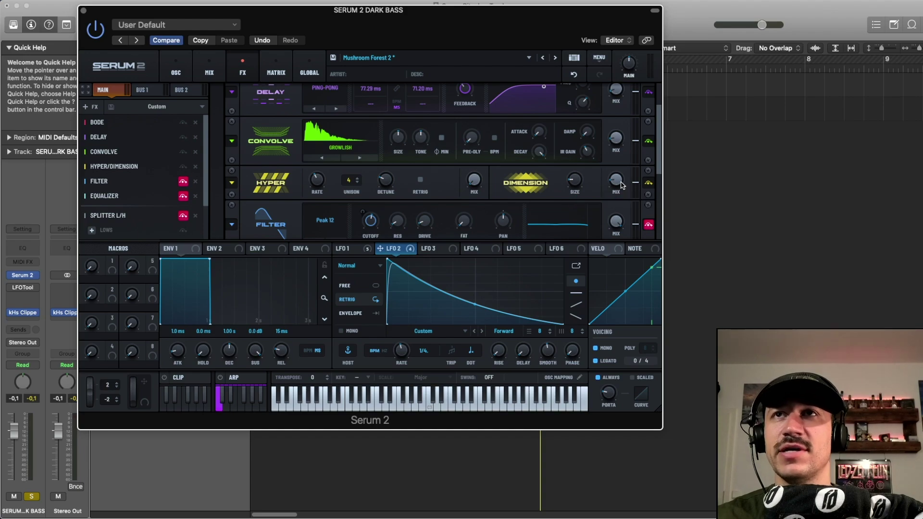
pyautogui.press('space')
pyautogui.moveTo(626, 155); pyautogui.dragTo(616, 180)
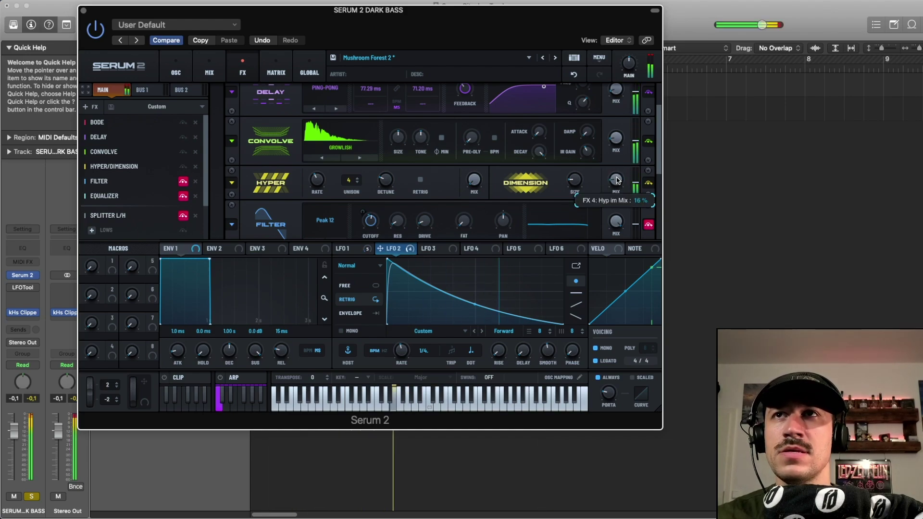
pyautogui.click(183, 167)
pyautogui.click(183, 167)
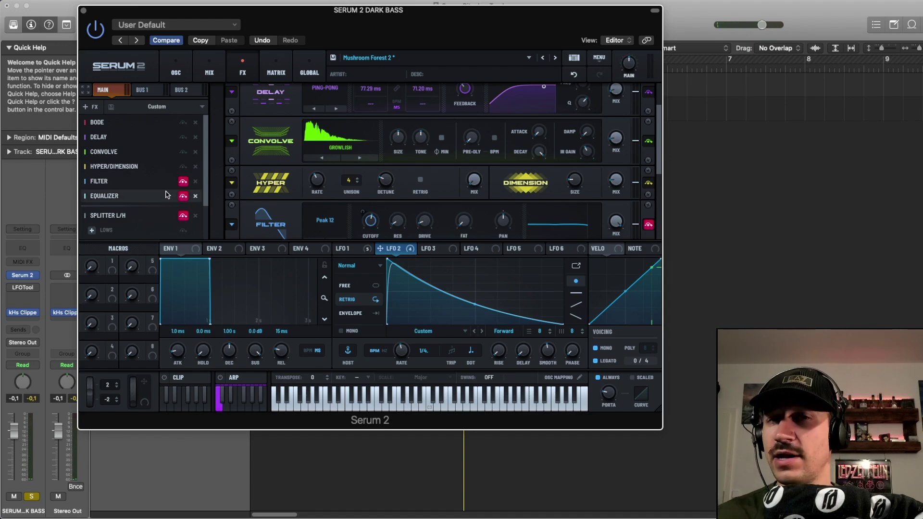
# Switch on the Peak 12 Filter effect and show LFO 1 to audition its modulation of the effect's cutoff
pyautogui.click(182, 182)
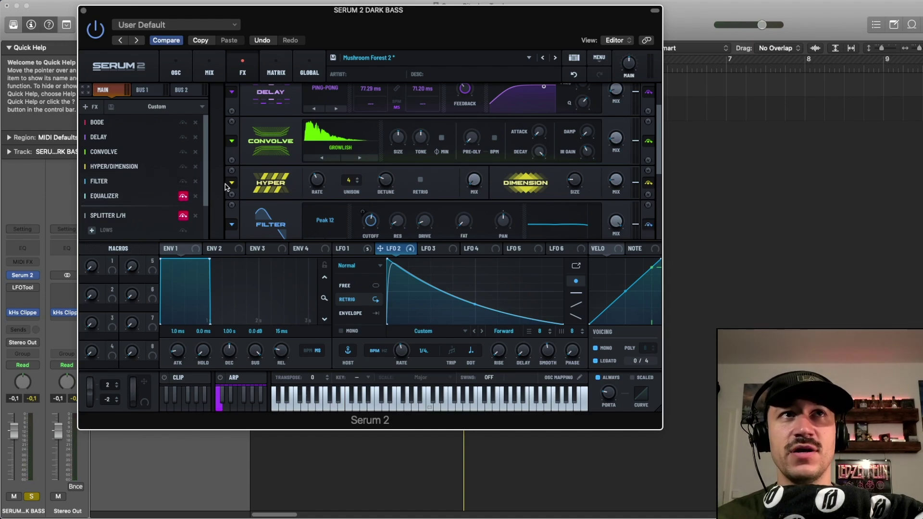
pyautogui.scroll(-3, 271, 185)
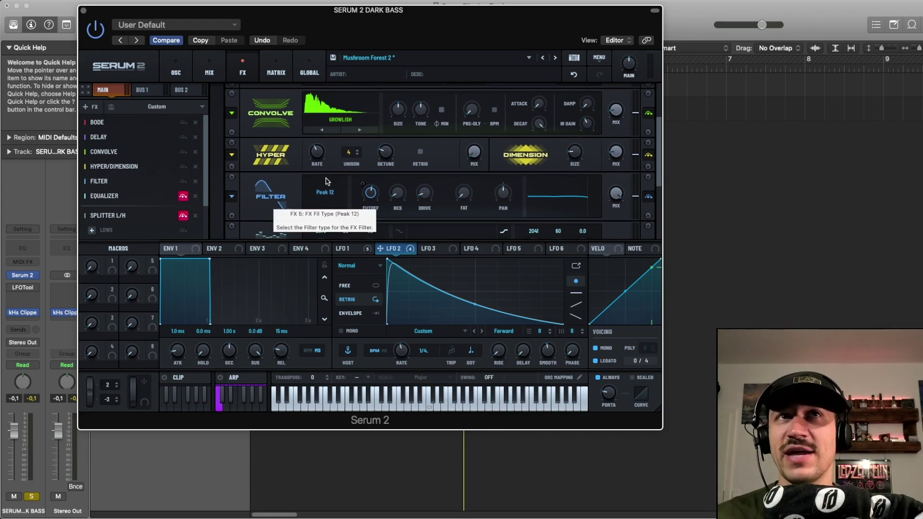
pyautogui.press('space')
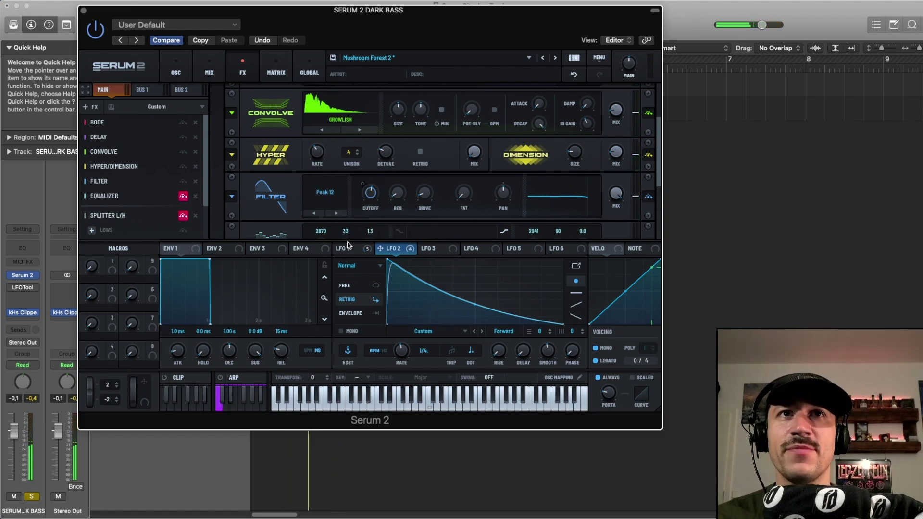
pyautogui.moveTo(347, 249); pyautogui.dragTo(363, 188)
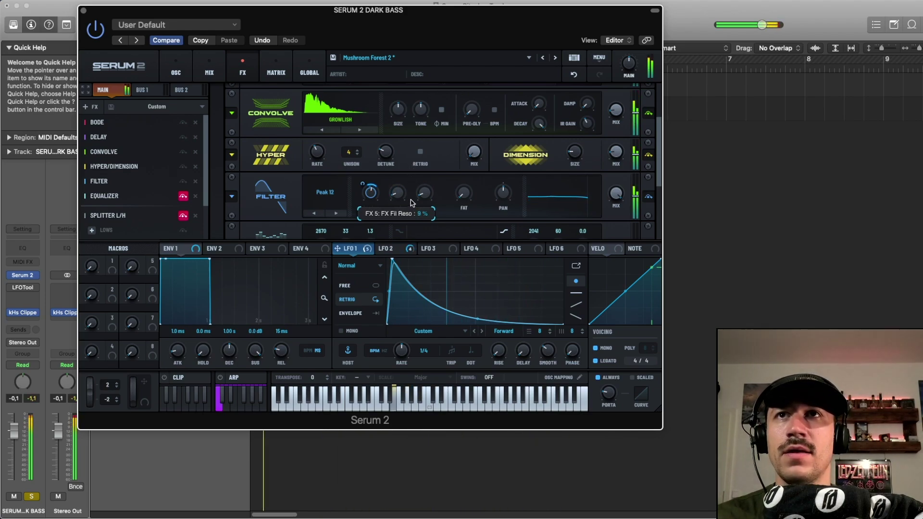
pyautogui.press('space')
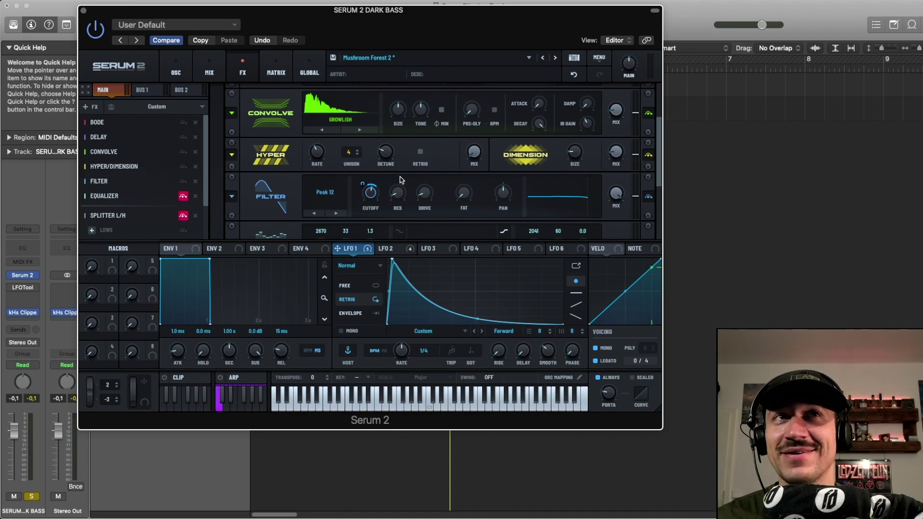
# Switch on the Equalizer effect, bring its bands into view and play the bass through it
pyautogui.click(183, 197)
pyautogui.scroll(-3, 221, 216)
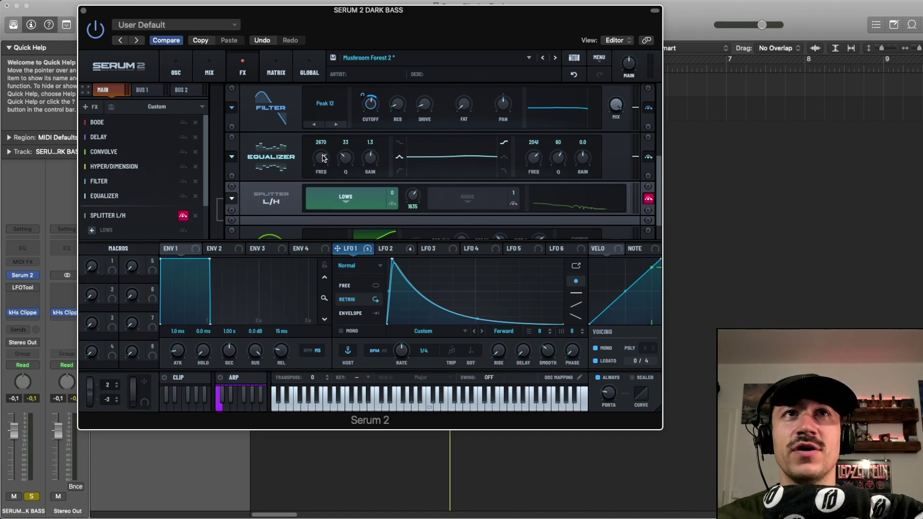
pyautogui.press('space')
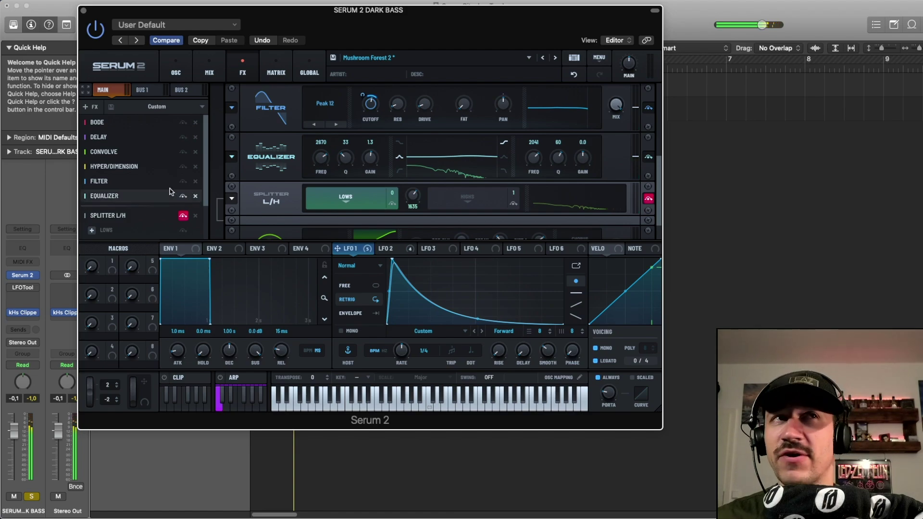
# Switch on Splitter L/H and show its Highs band to audition the Sine Shaper distortion and its drive
pyautogui.scroll(-3, 169, 191)
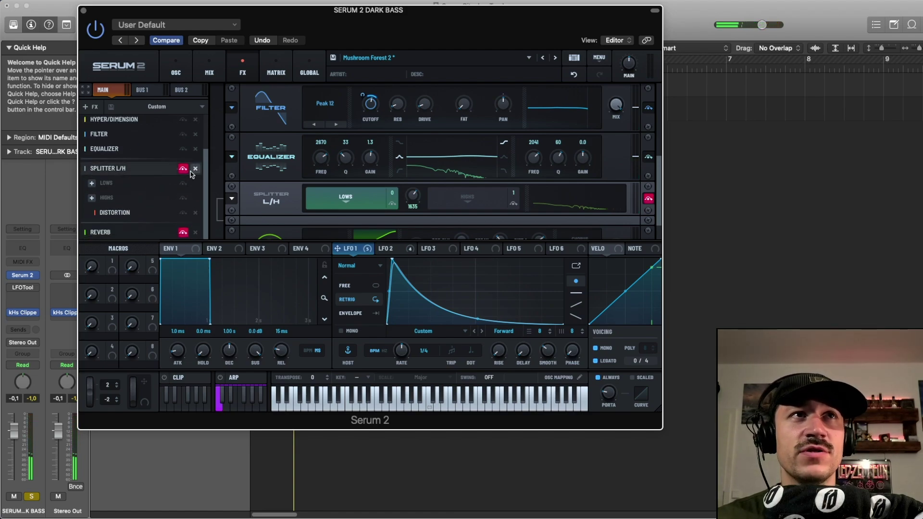
pyautogui.click(150, 213)
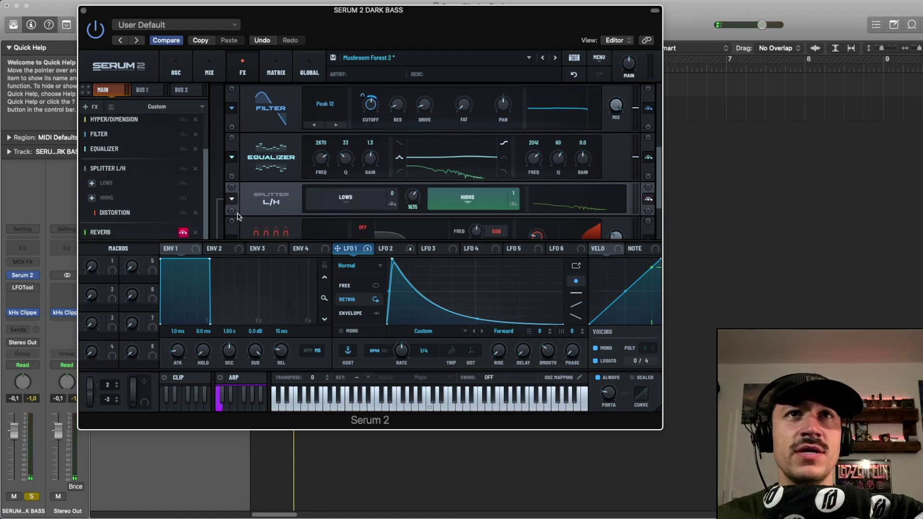
pyautogui.scroll(-2, 358, 206)
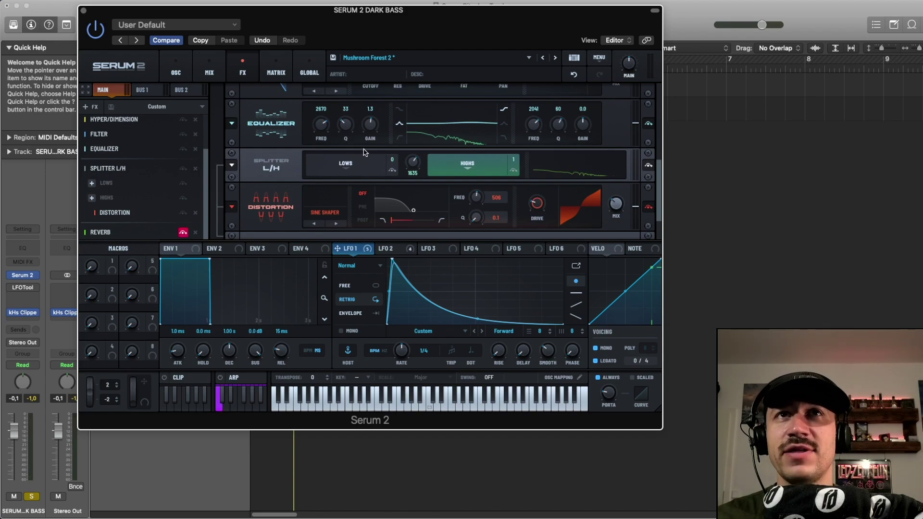
pyautogui.scroll(-1, 366, 166)
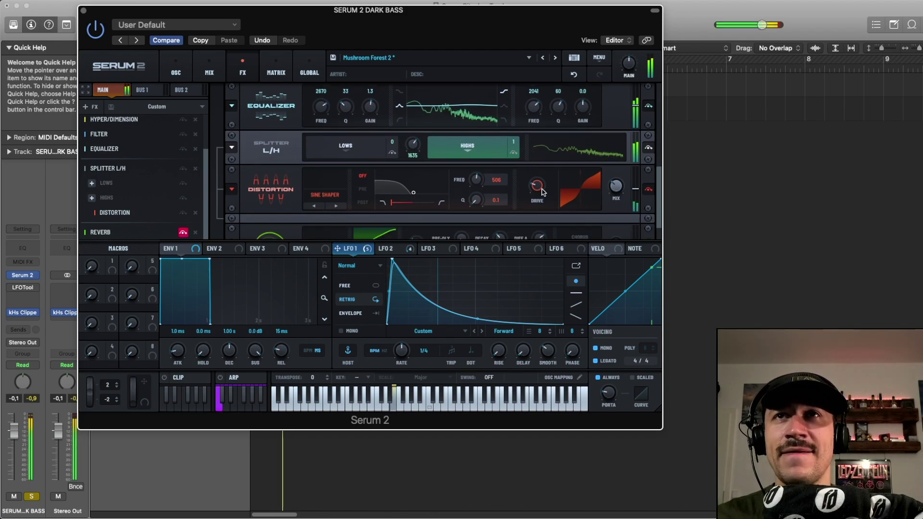
pyautogui.moveTo(542, 193)
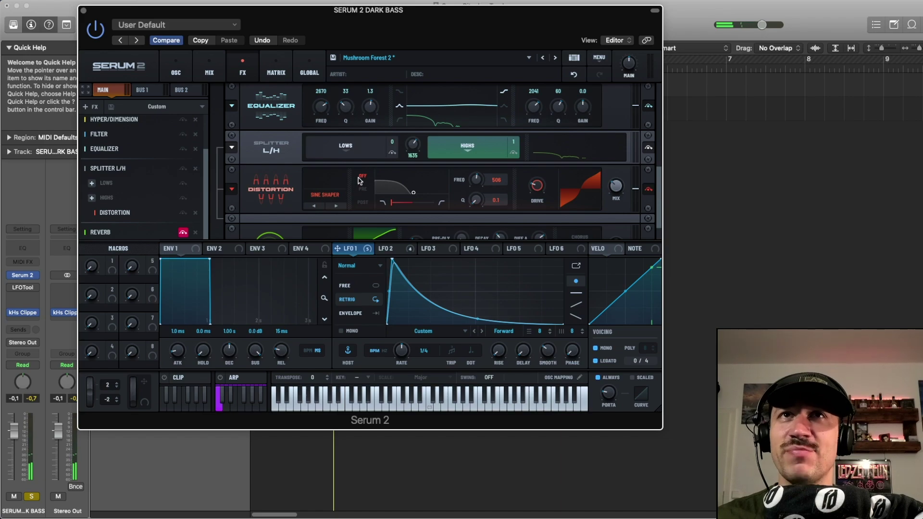
# Audition the Sine Shaper distortion's drive and mix on the Highs band and compare the sound with the distortion bypassed
pyautogui.moveTo(538, 189); pyautogui.dragTo(538, 192)
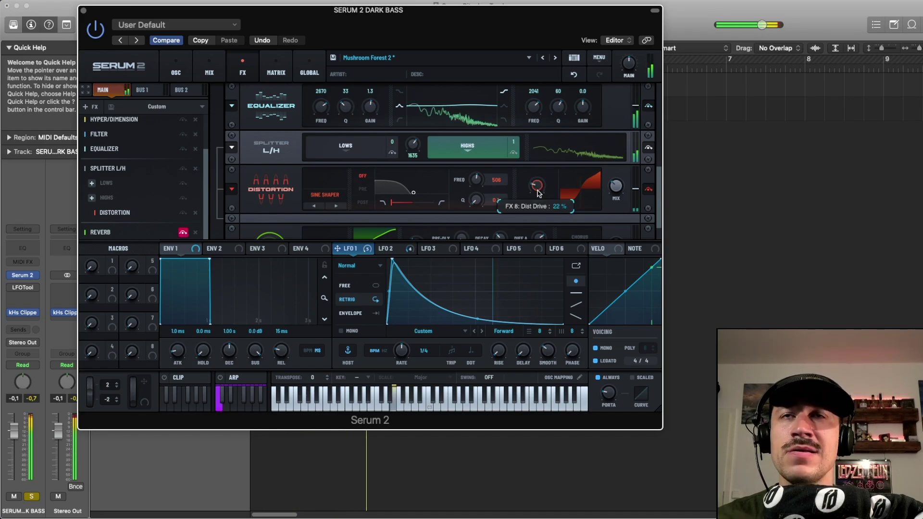
pyautogui.moveTo(616, 190); pyautogui.dragTo(617, 201)
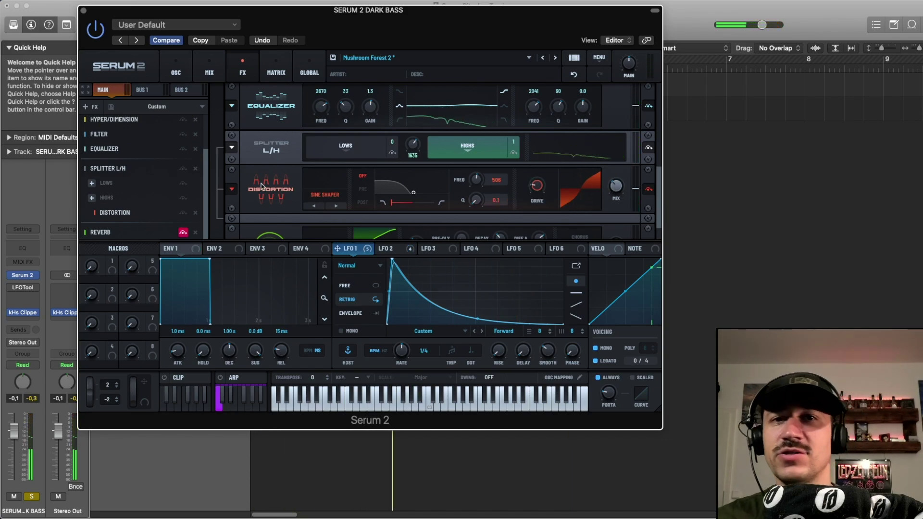
pyautogui.click(183, 213)
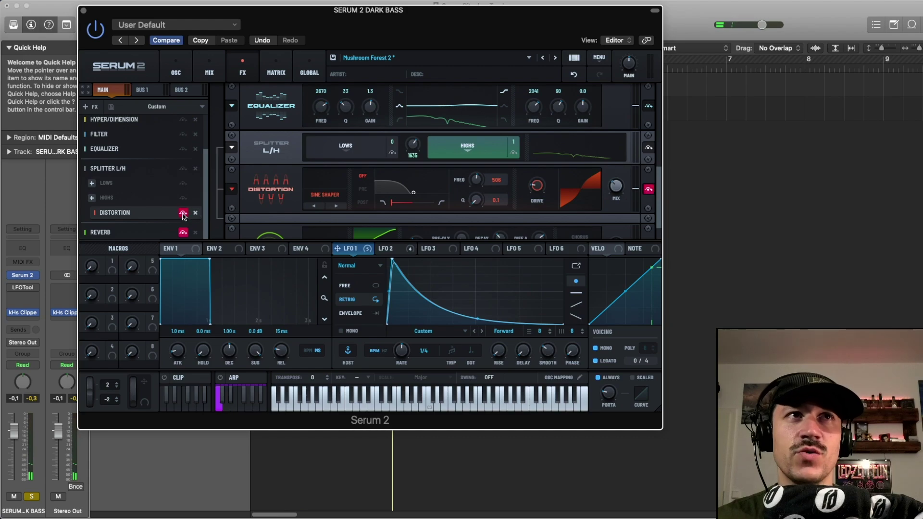
pyautogui.click(183, 213)
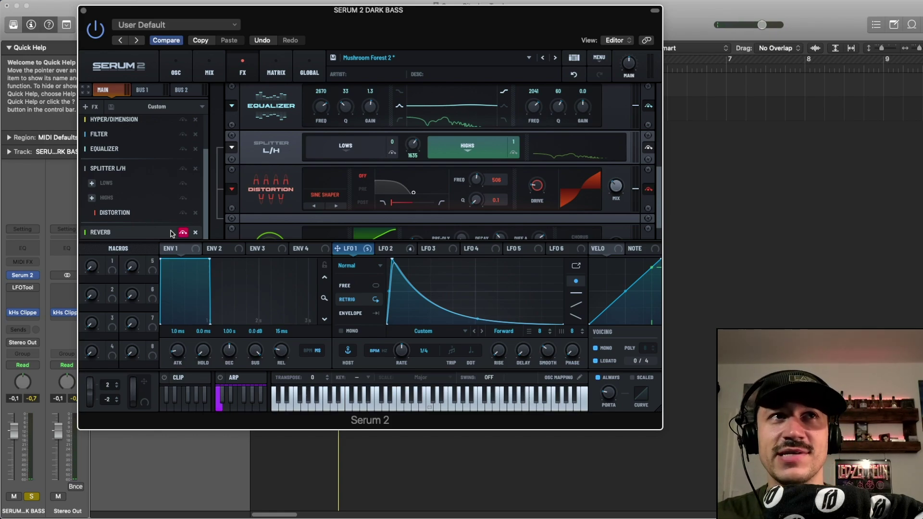
# Switch on the Vintage Reverb, audition different mix levels, undo the mix change and play the bass through it
pyautogui.scroll(-2, 295, 206)
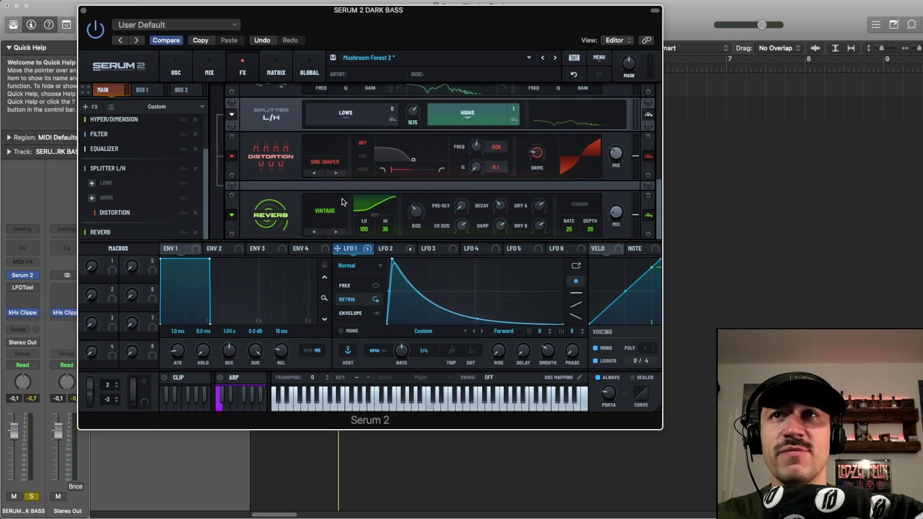
pyautogui.moveTo(615, 211); pyautogui.dragTo(613, 152)
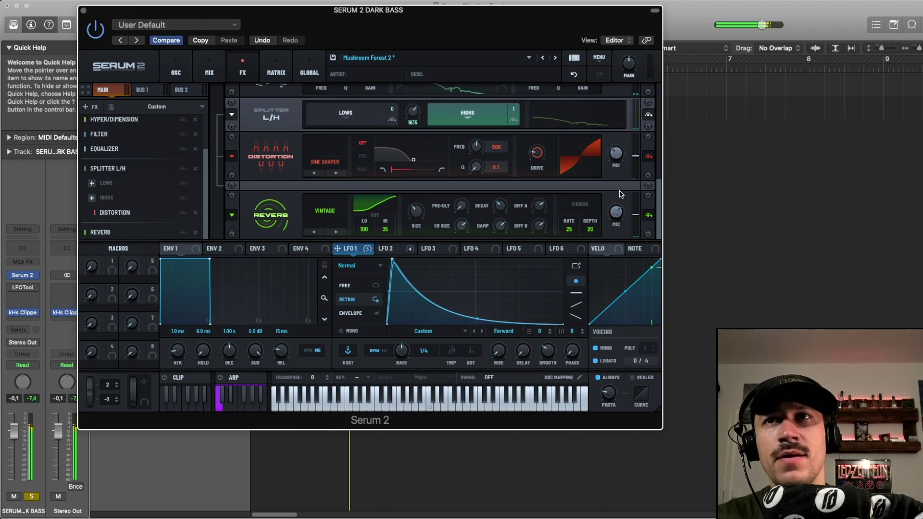
pyautogui.moveTo(618, 215)
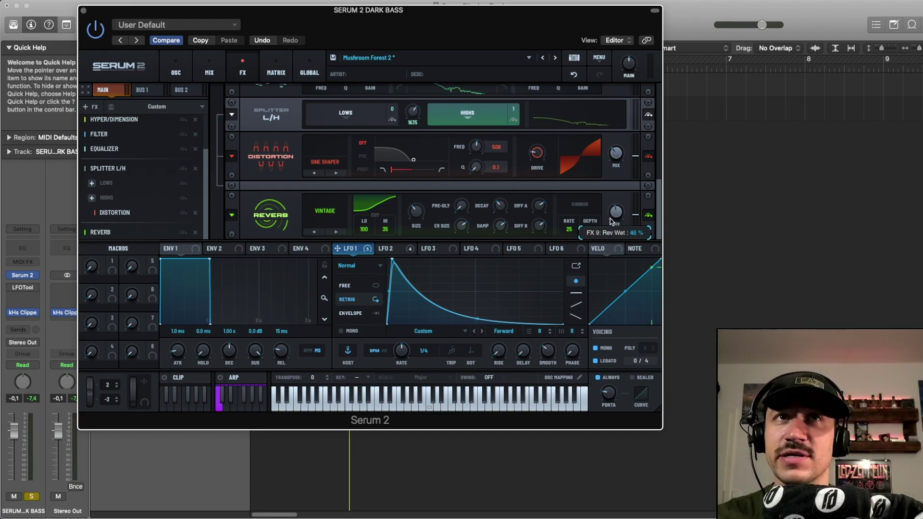
pyautogui.moveTo(611, 221); pyautogui.dragTo(607, 242)
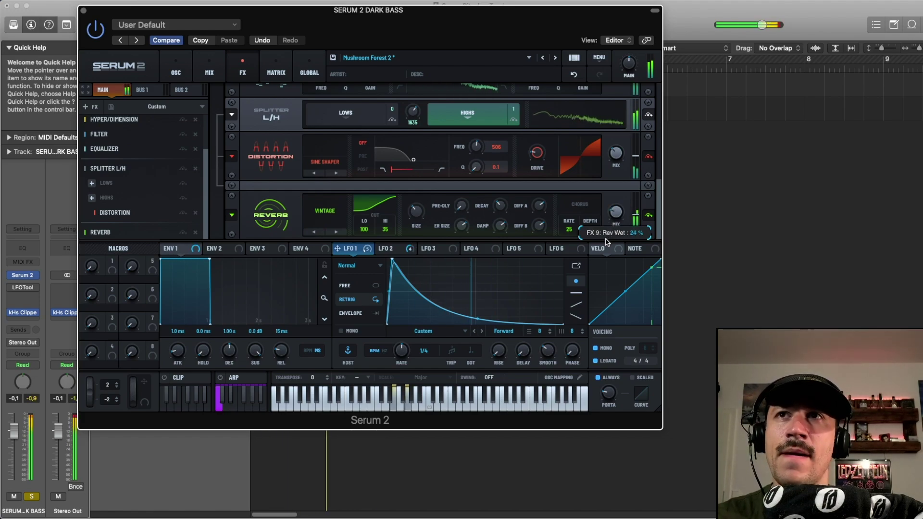
pyautogui.click(573, 75)
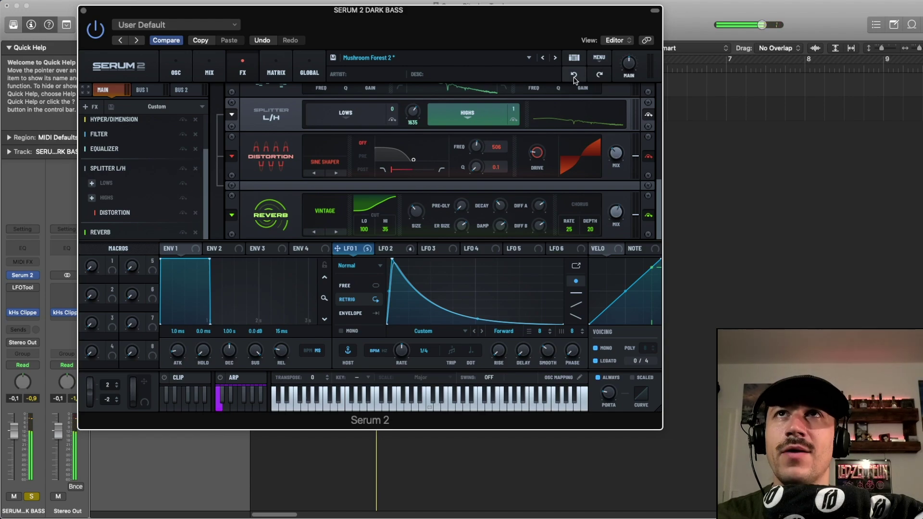
pyautogui.click(620, 213)
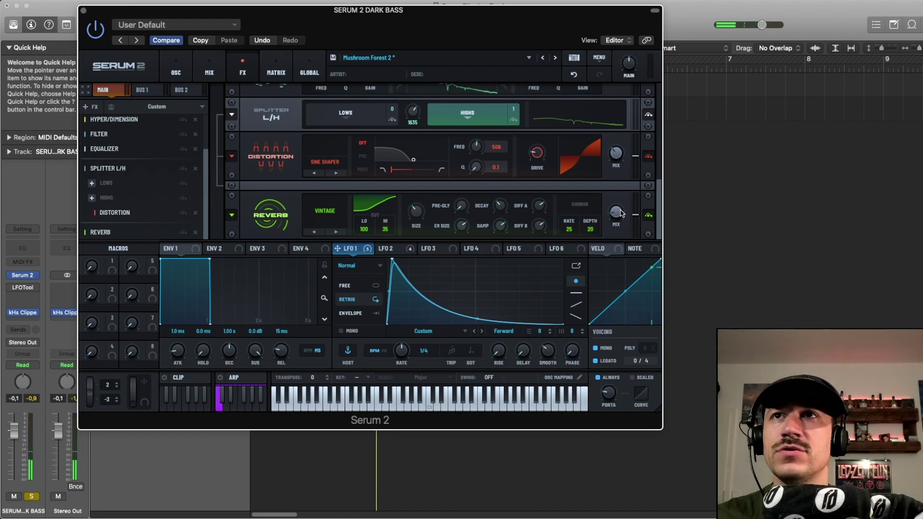
pyautogui.press('space')
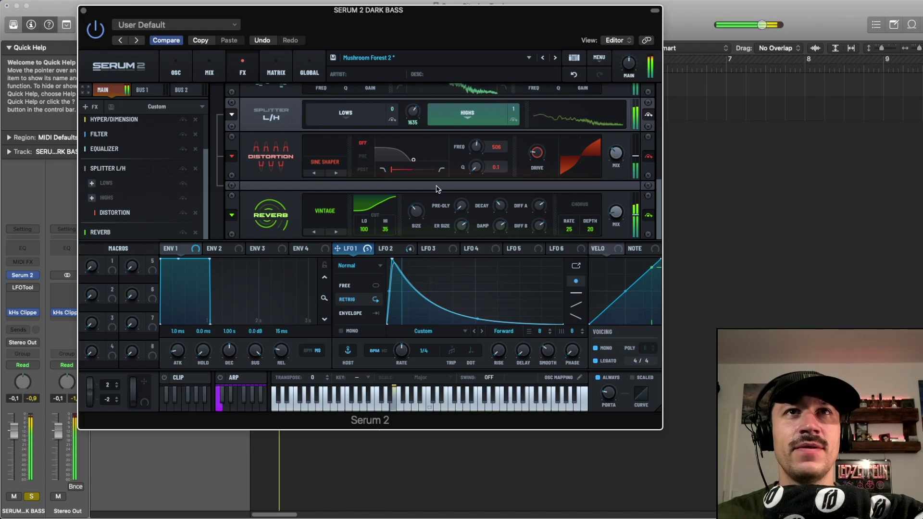
# Return from the effects to the oscillator page, close the Serum 2 window and unsolo the SERUM 2 DARK BASS track
pyautogui.scroll(1, 206, 154)
pyautogui.scroll(3, 206, 154)
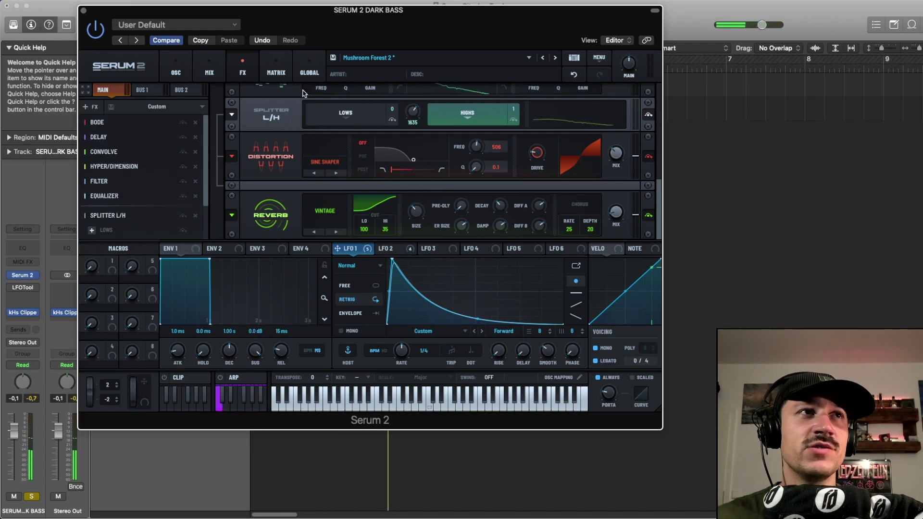
pyautogui.click(185, 70)
pyautogui.click(207, 69)
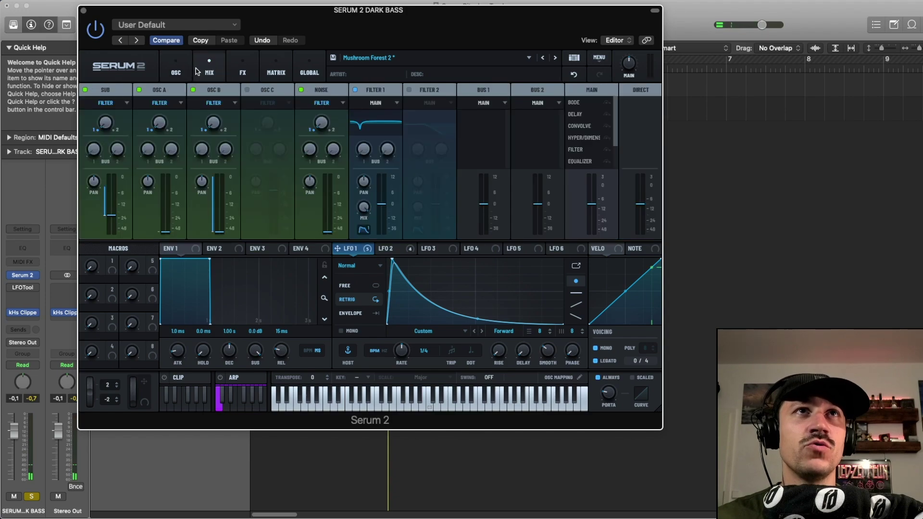
pyautogui.click(176, 70)
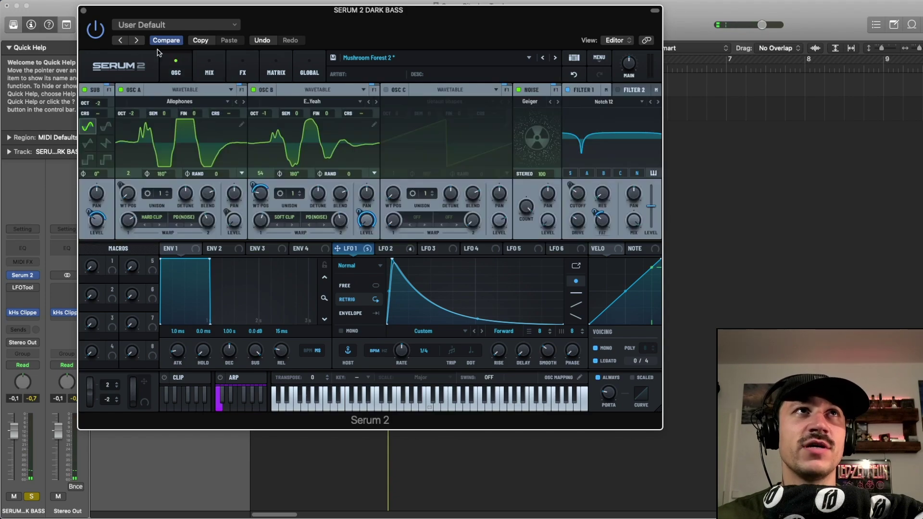
pyautogui.click(83, 10)
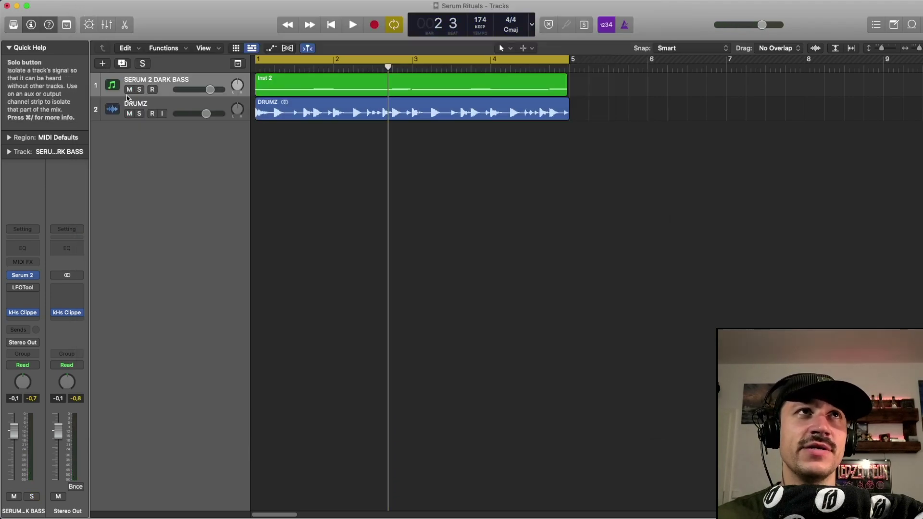
# Reopen Serum 2 and compare the curves and modulation targets of LFO 1 and LFO 2 on the oscillators
pyautogui.click(23, 275)
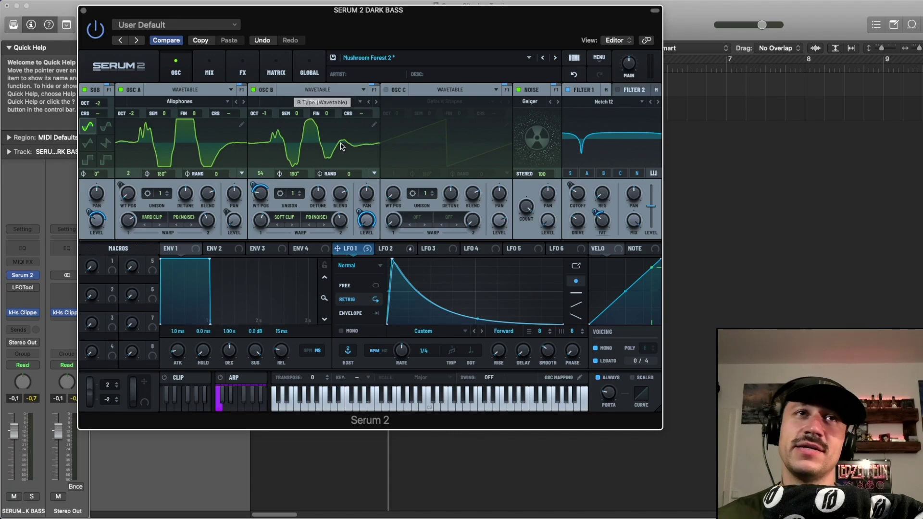
pyautogui.click(387, 251)
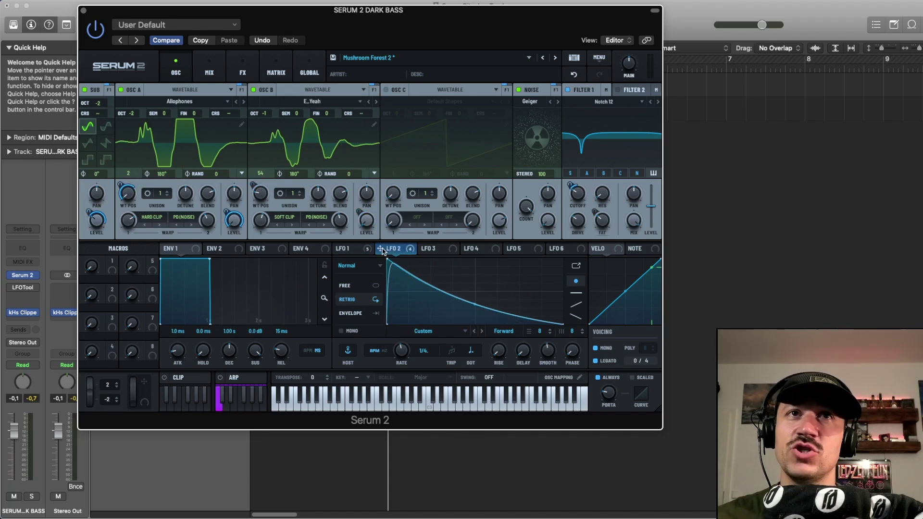
pyautogui.click(356, 251)
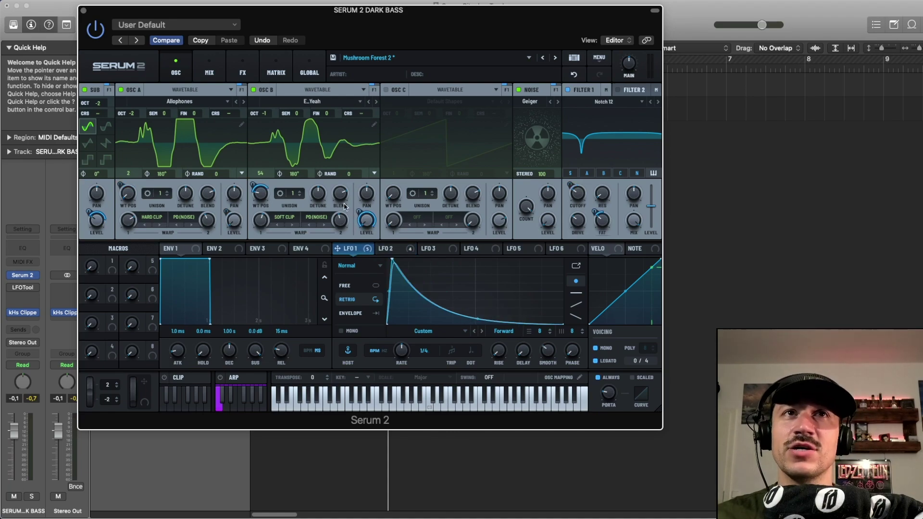
pyautogui.click(402, 250)
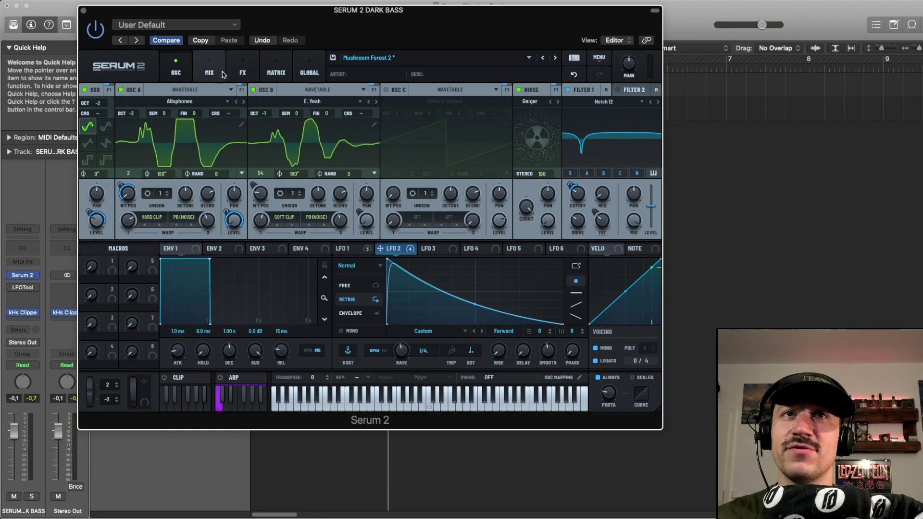
# Close the Serum 2 window and play the finished bass together with the DRUMZ track
pyautogui.click(83, 10)
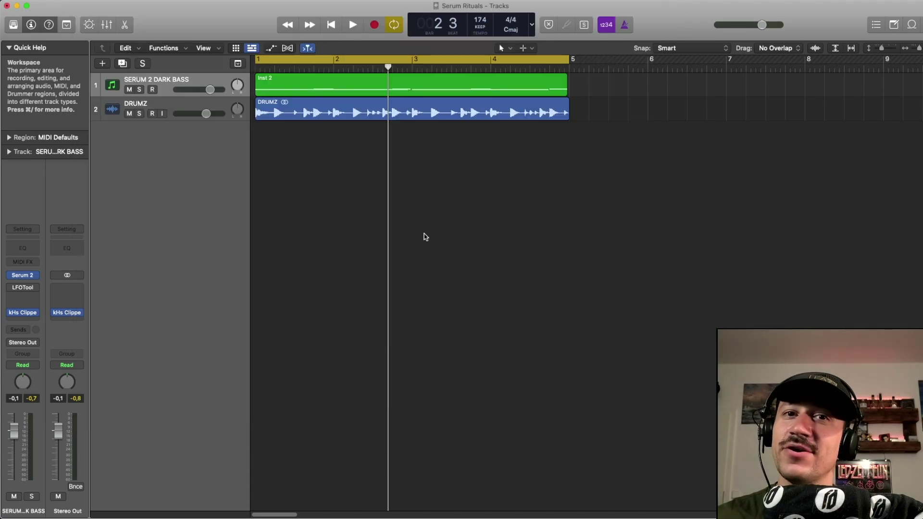
pyautogui.press('space')
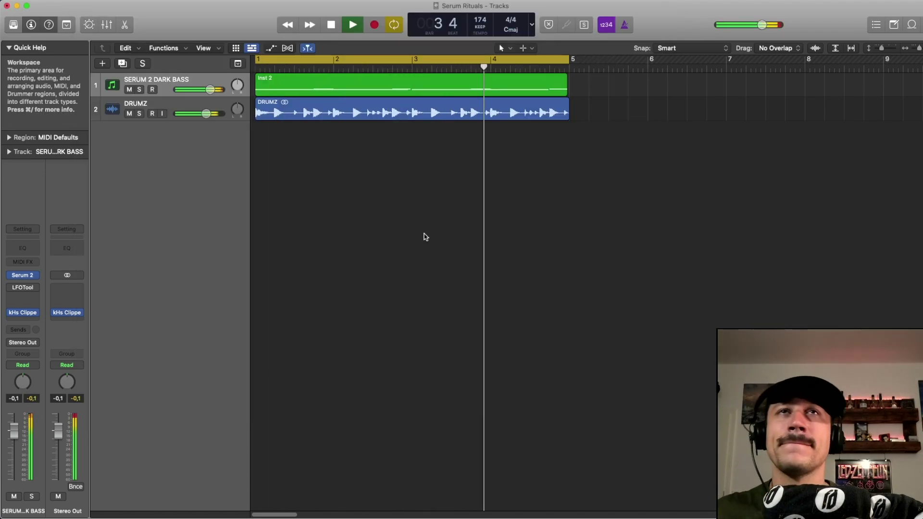
pyautogui.press('space')
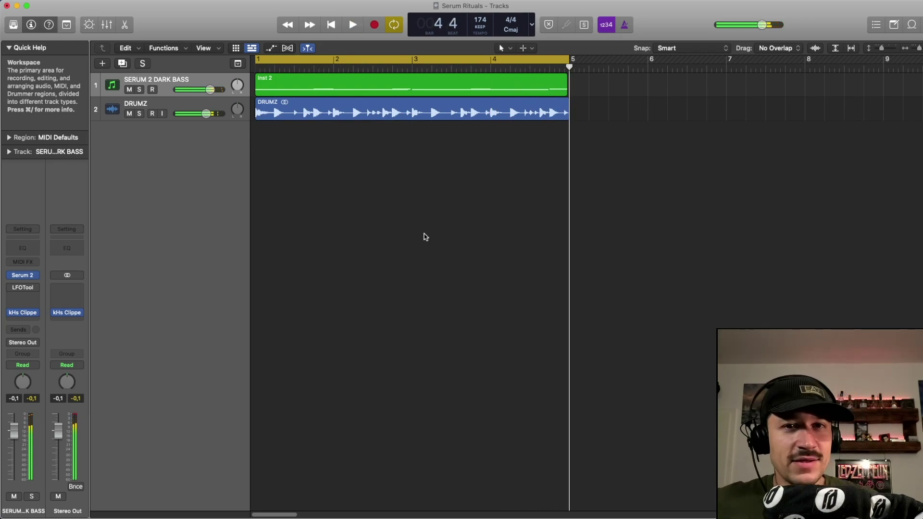